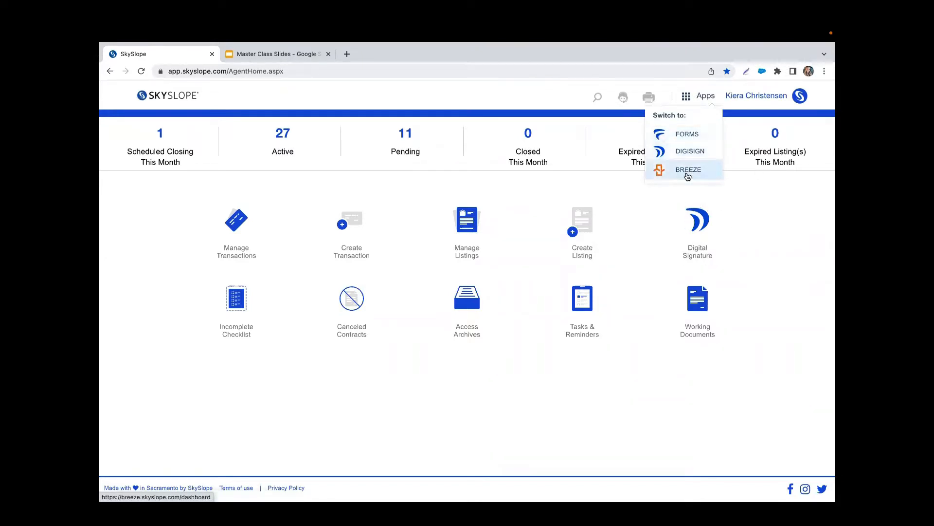
- Switch from the SkySlope app list over to SkySlope Forms
left_click(766, 239)
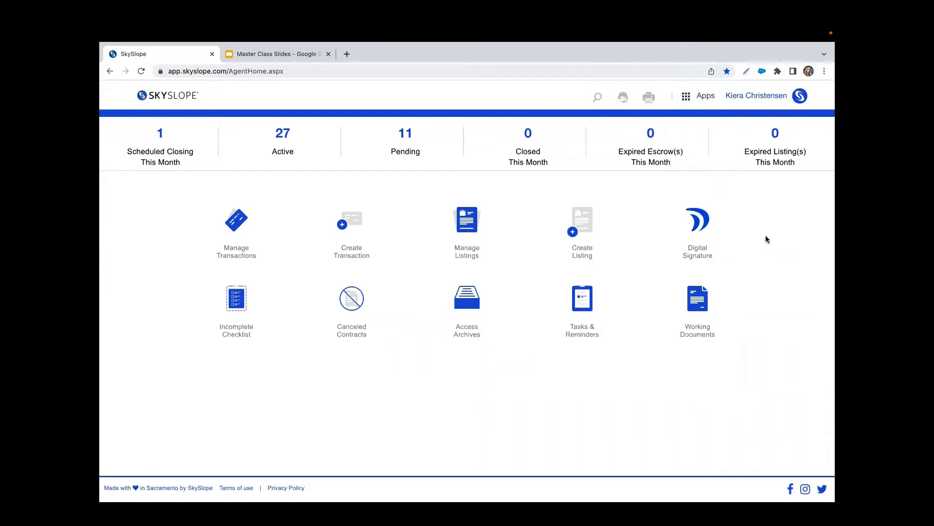
left_click(701, 99)
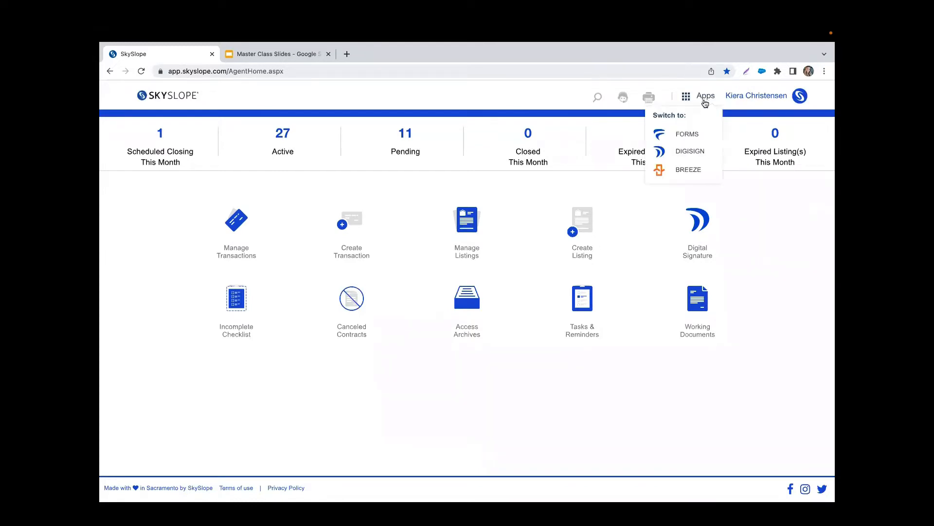
left_click(700, 130)
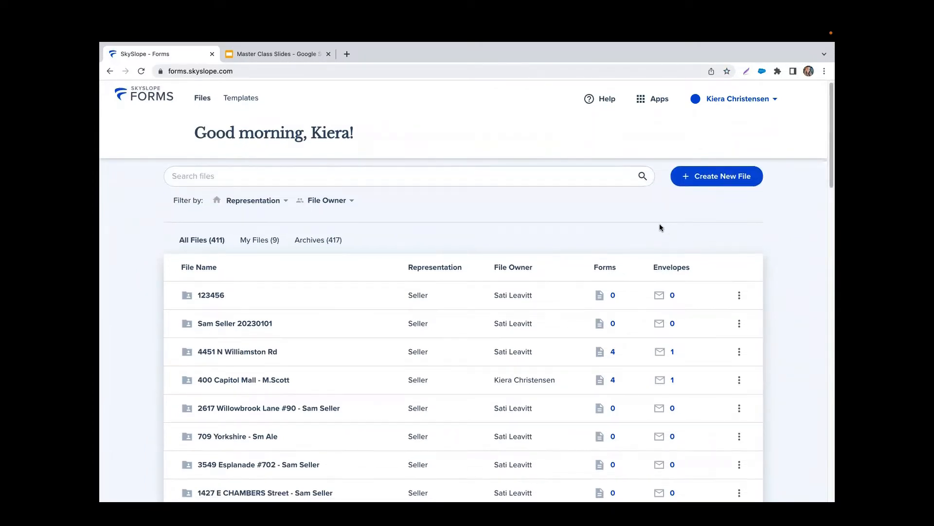
left_click(262, 242)
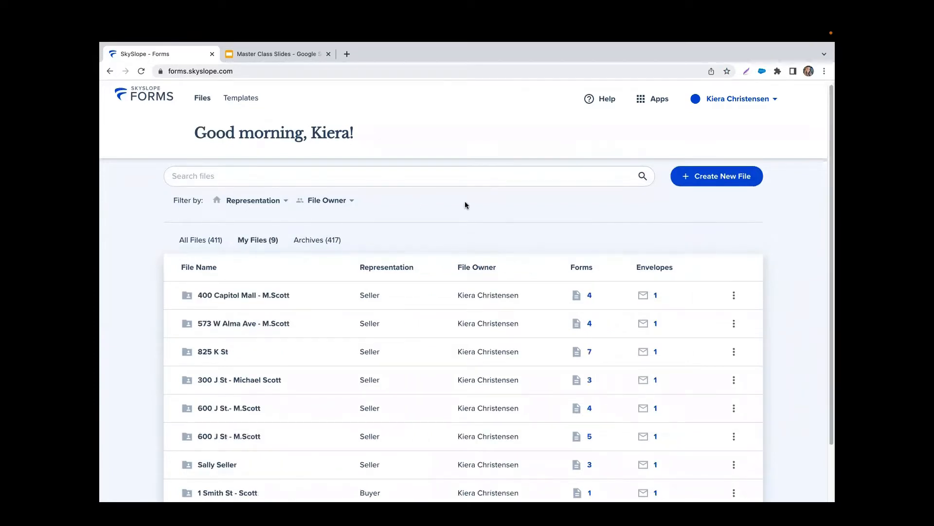
left_click(461, 293)
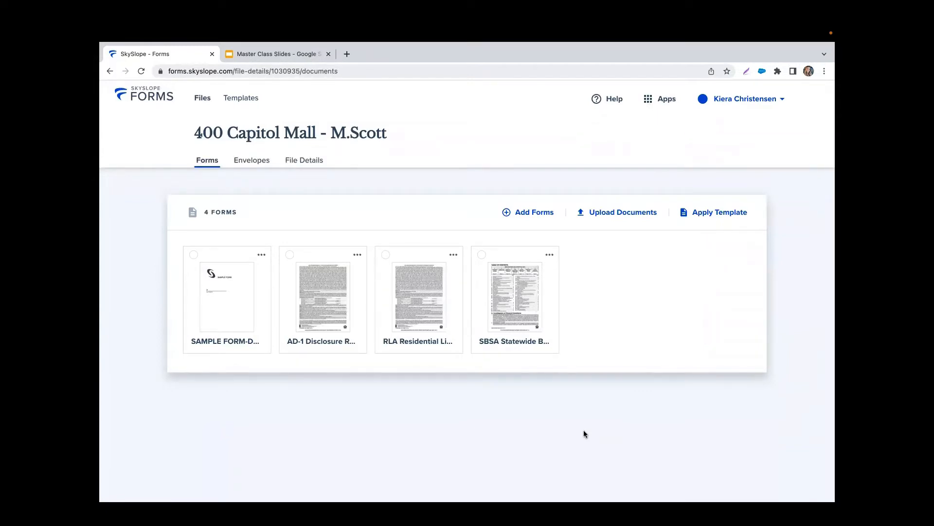
left_click(193, 255)
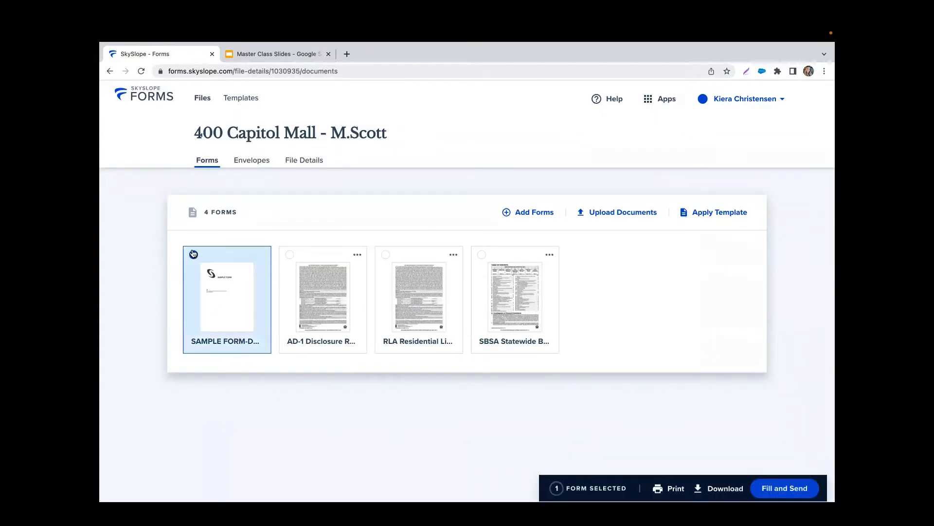
left_click(385, 255)
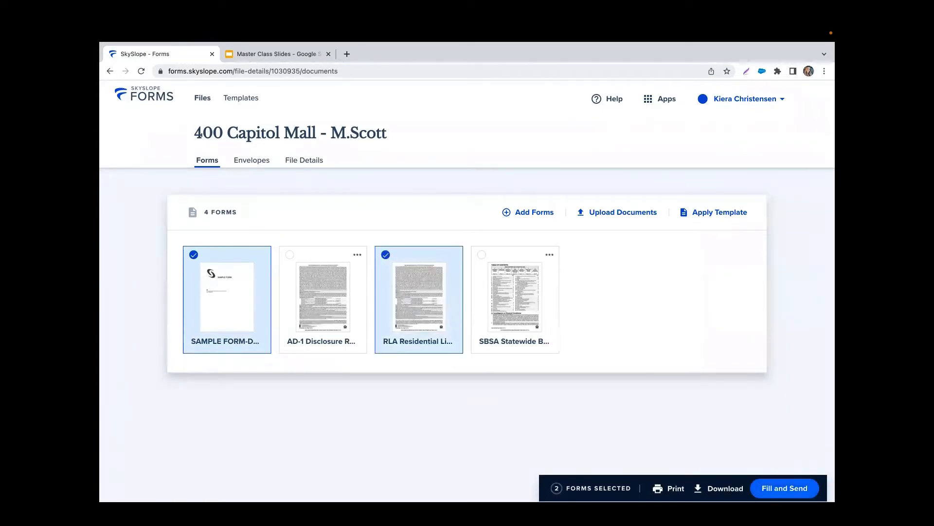
left_click(785, 488)
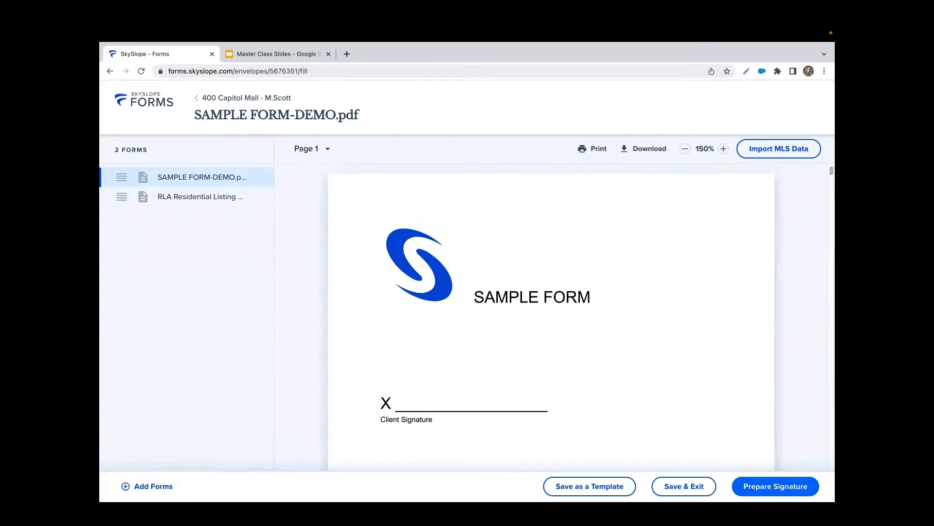
- Prepare the signature envelope with the Seller Agent's action set to Needs to sign
left_click(775, 486)
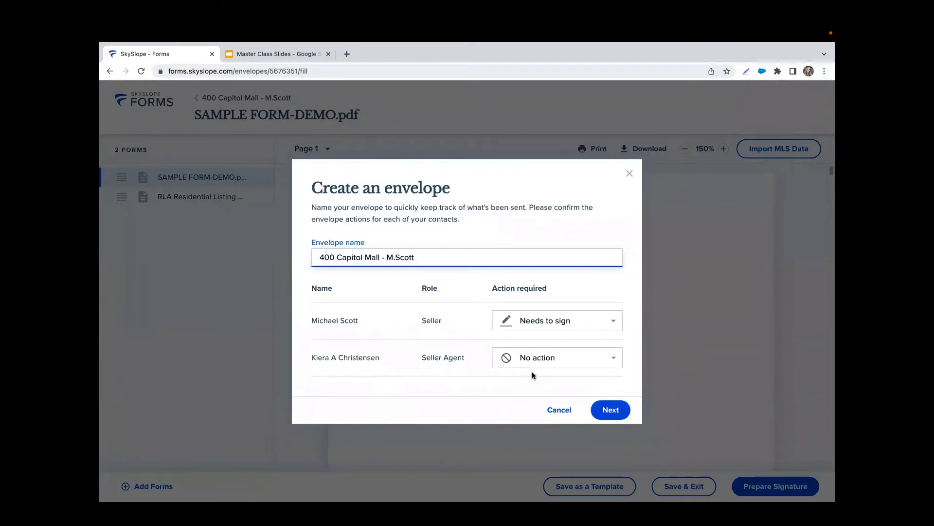
left_click(557, 363)
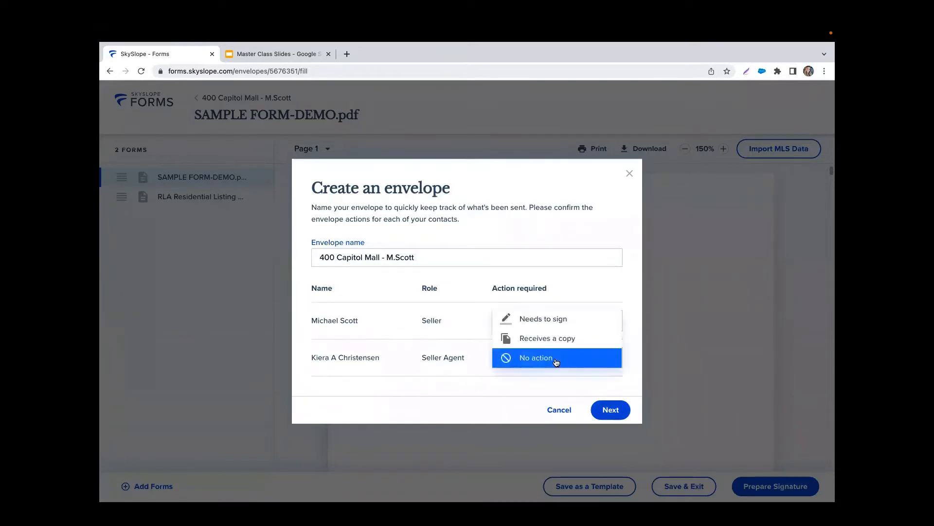
left_click(567, 325)
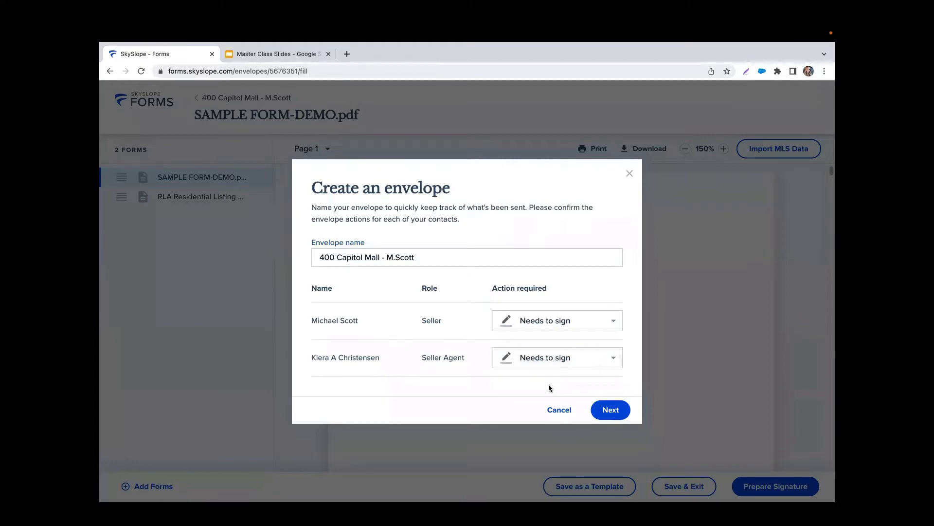
left_click(608, 416)
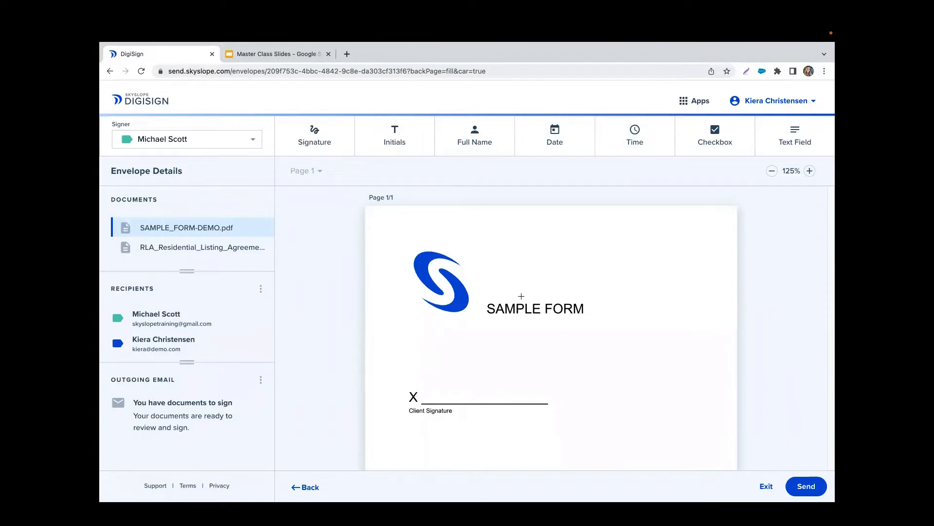
- Show the RLA document's seller and agent signature lines, keeping Seller as signer, and open recipient options
left_click(207, 247)
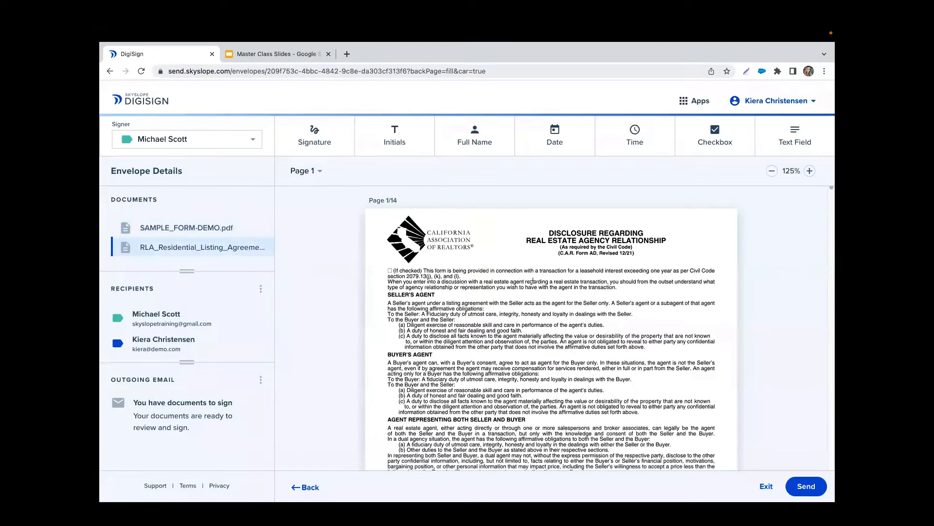
scroll(533, 279, "down", 1)
scroll(553, 300, "down", 4)
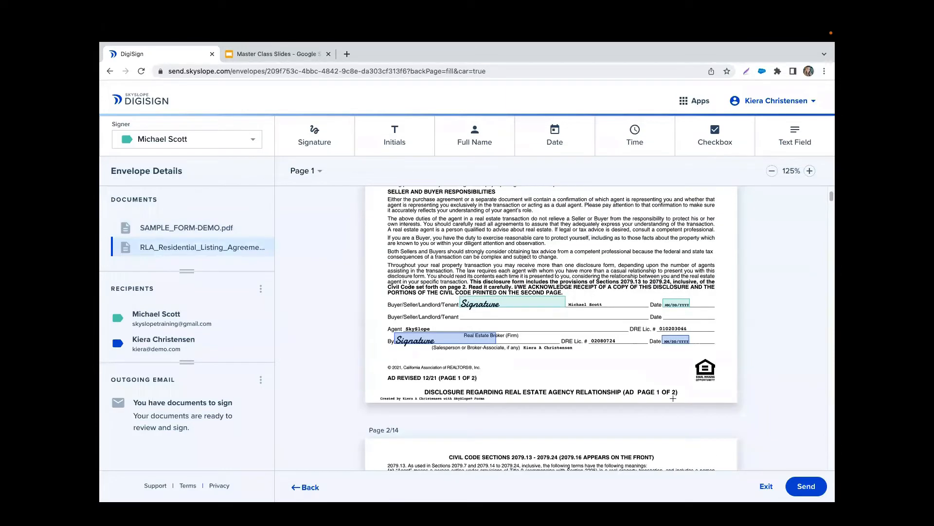
scroll(673, 398, "up", 1)
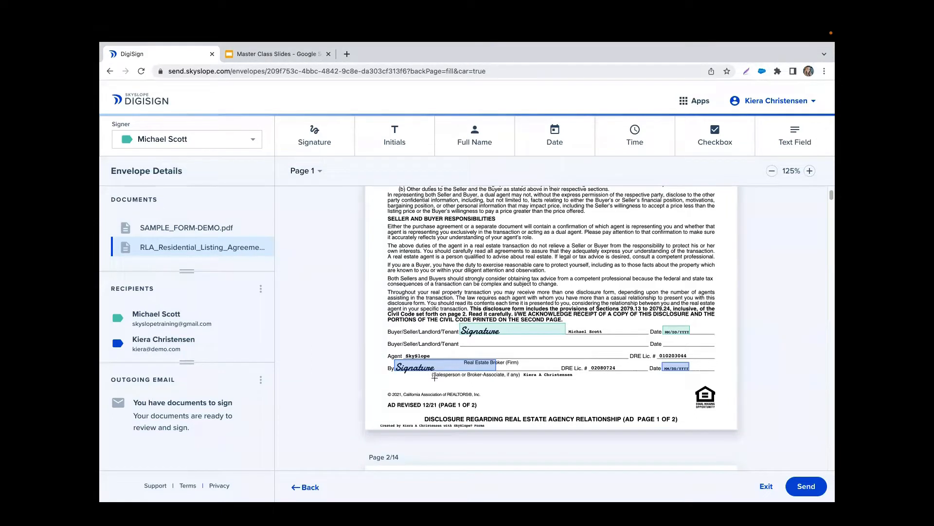
scroll(498, 369, "up", 1)
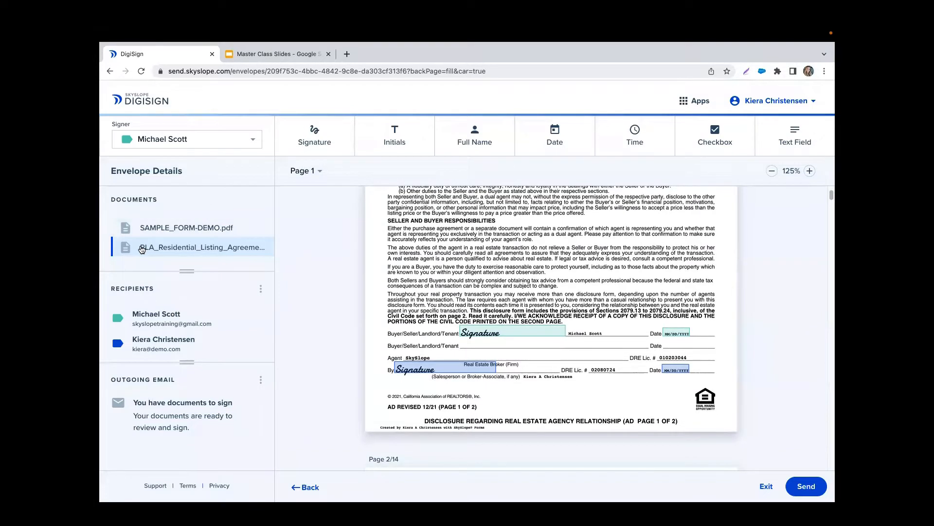
left_click(253, 141)
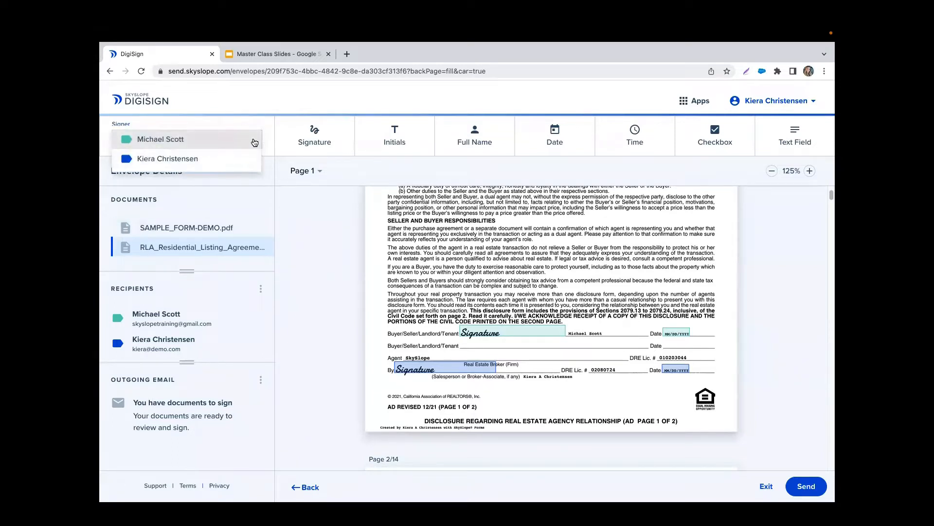
left_click(307, 250)
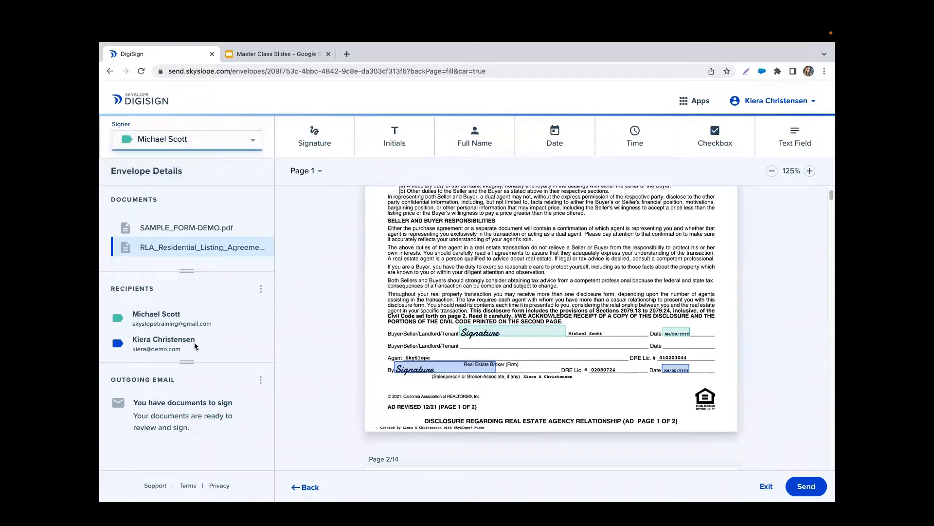
left_click(261, 291)
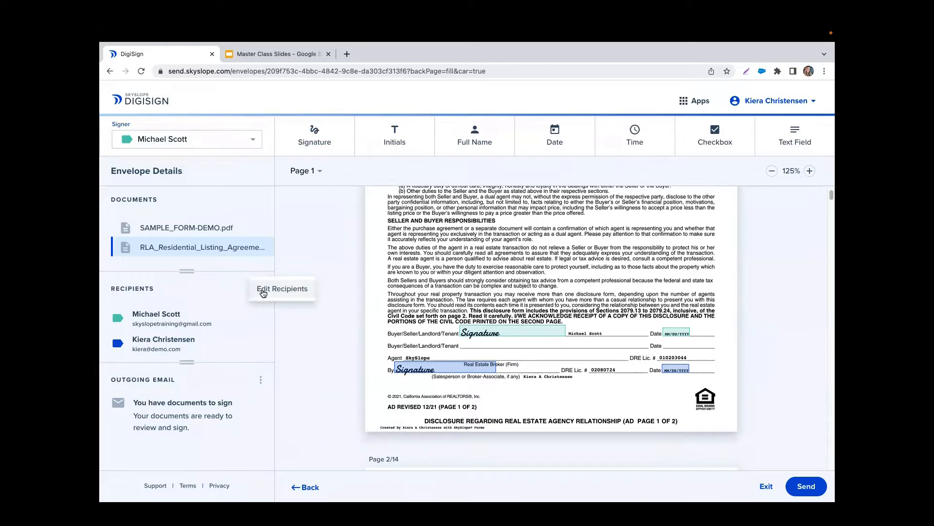
- Add a suggested agent contact, with their e-mail, as a Receives a copy recipient
left_click(306, 292)
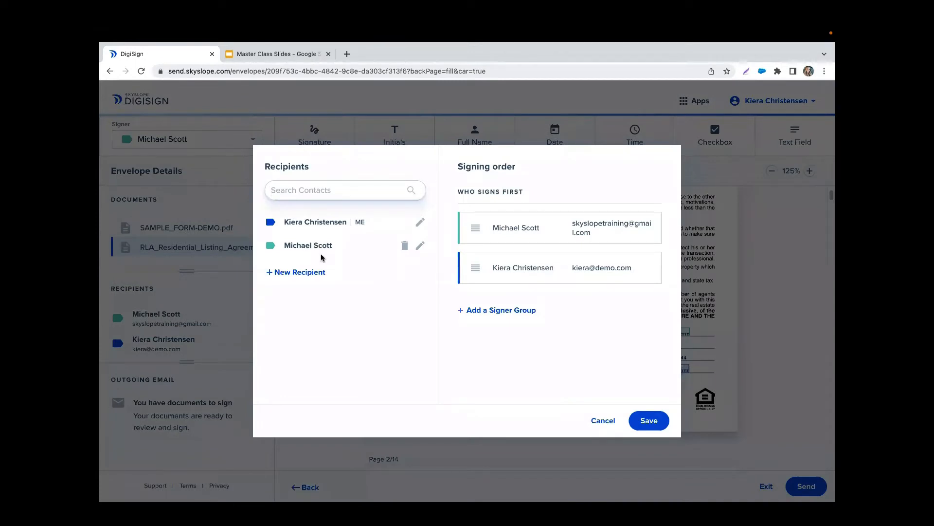
left_click(295, 275)
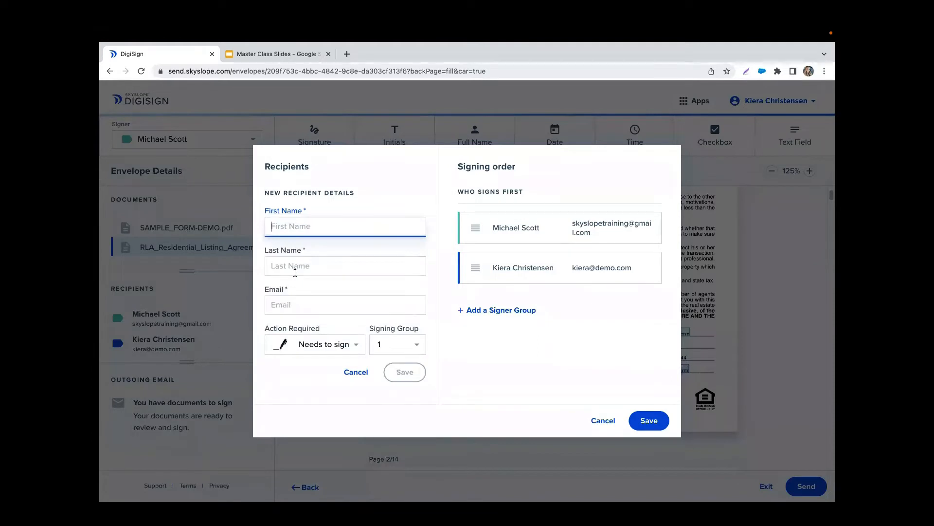
type("Ally")
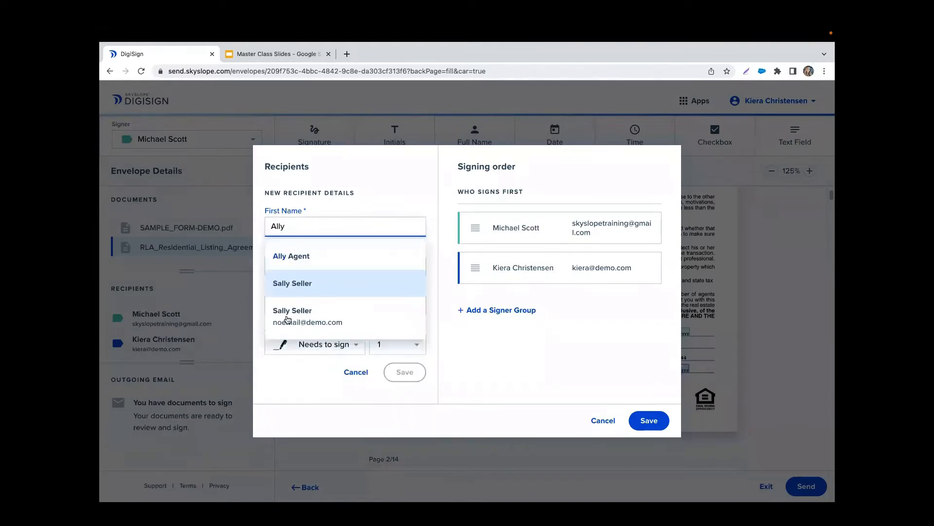
left_click(331, 263)
left_click(300, 304)
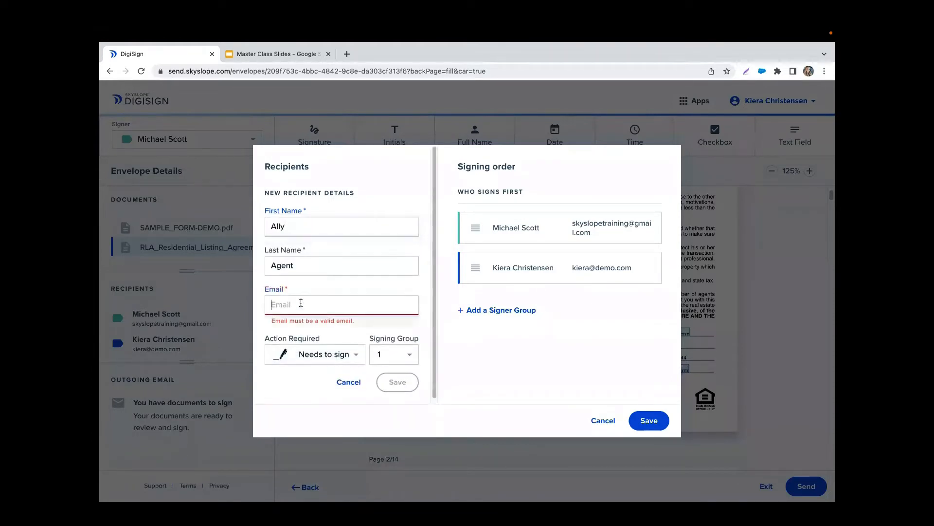
type("ally@demo.com")
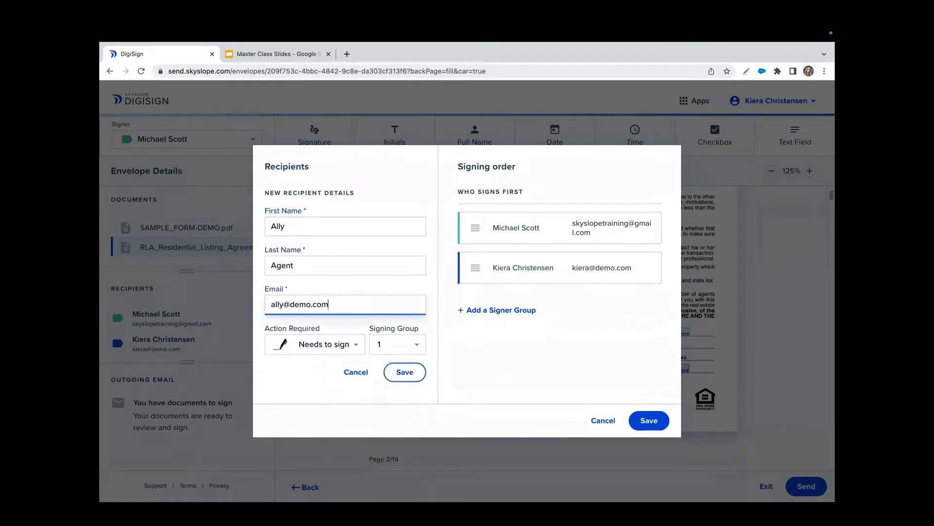
left_click(297, 360)
left_click(329, 343)
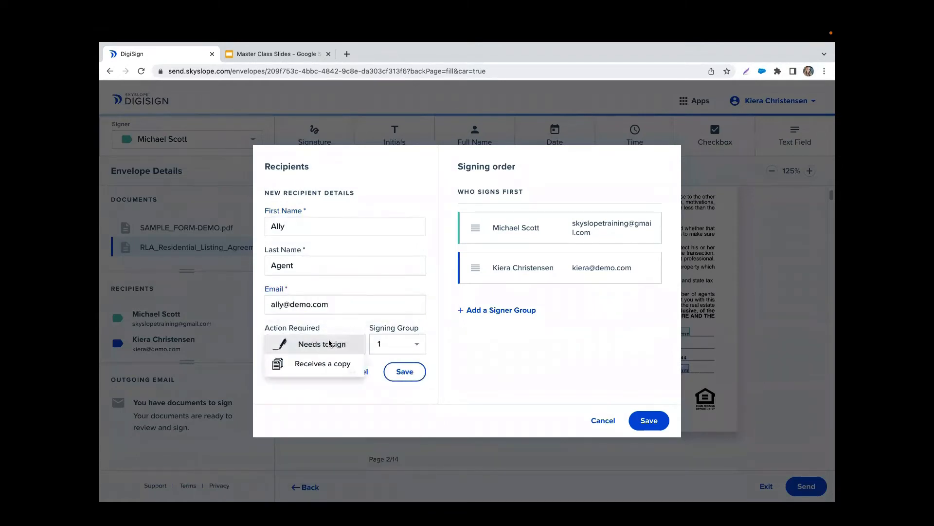
left_click(327, 366)
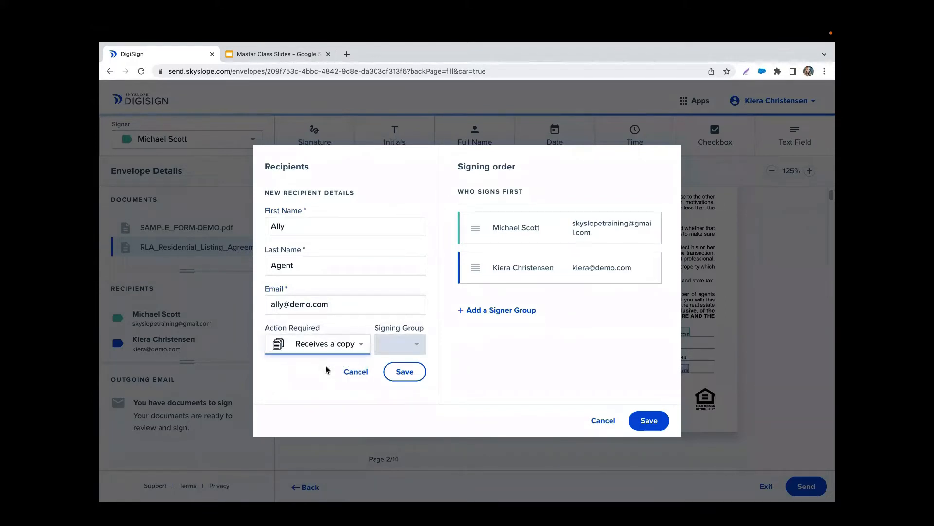
left_click(413, 372)
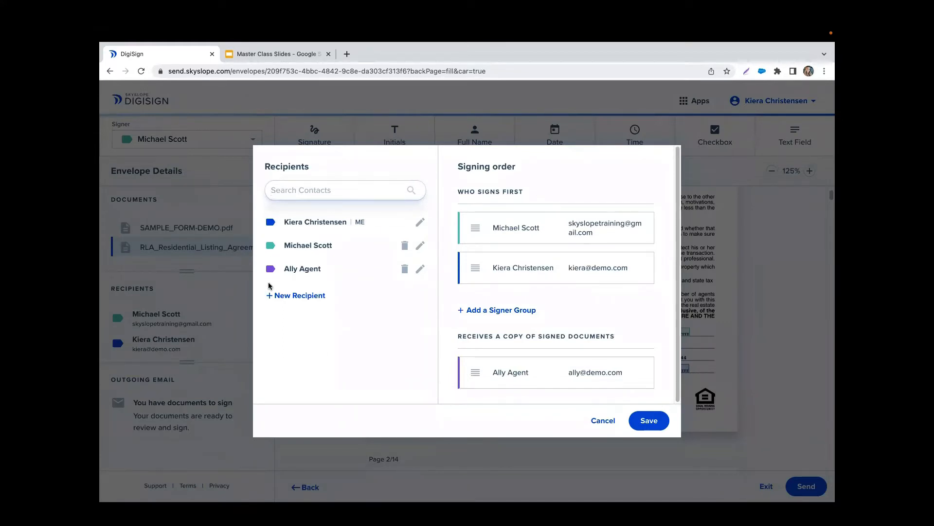
- Move the seller into a second signing group, delete the copy-only recipient, and save
left_click(512, 310)
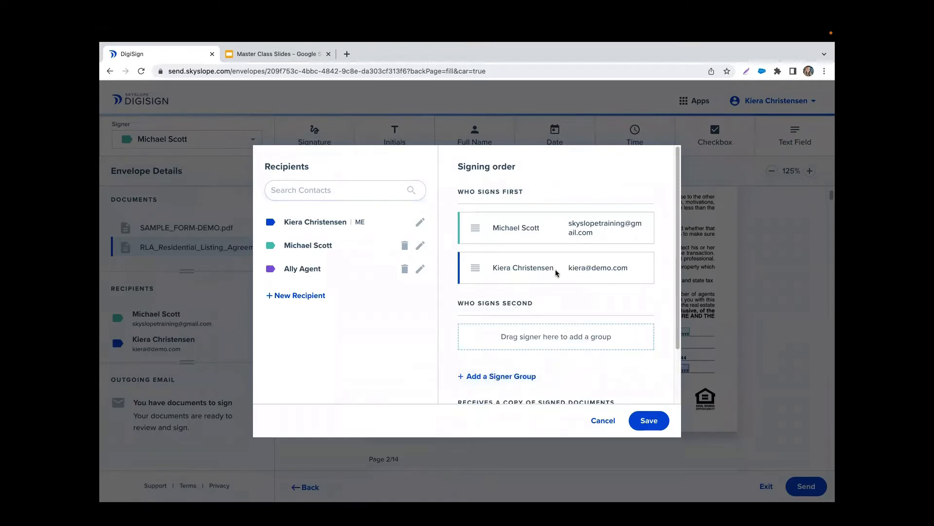
left_click_drag(553, 233, 545, 340)
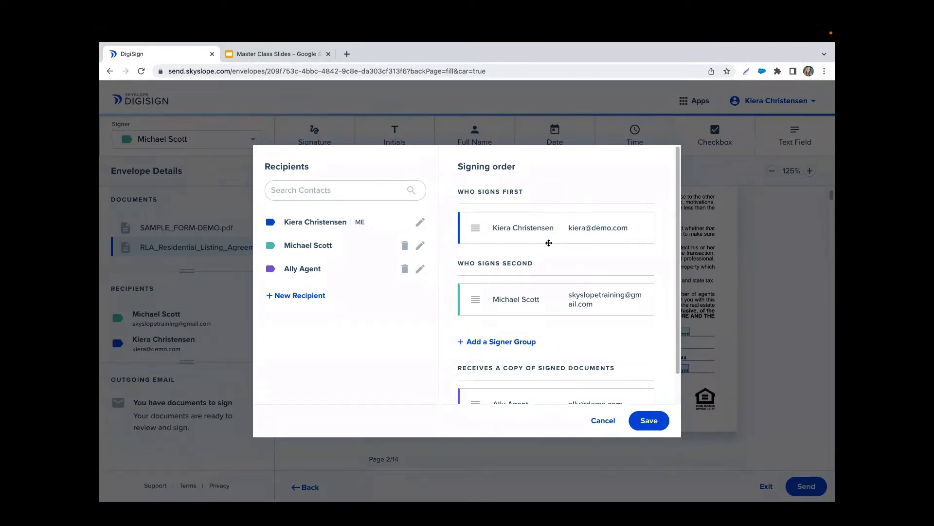
scroll(519, 315, "down", 1)
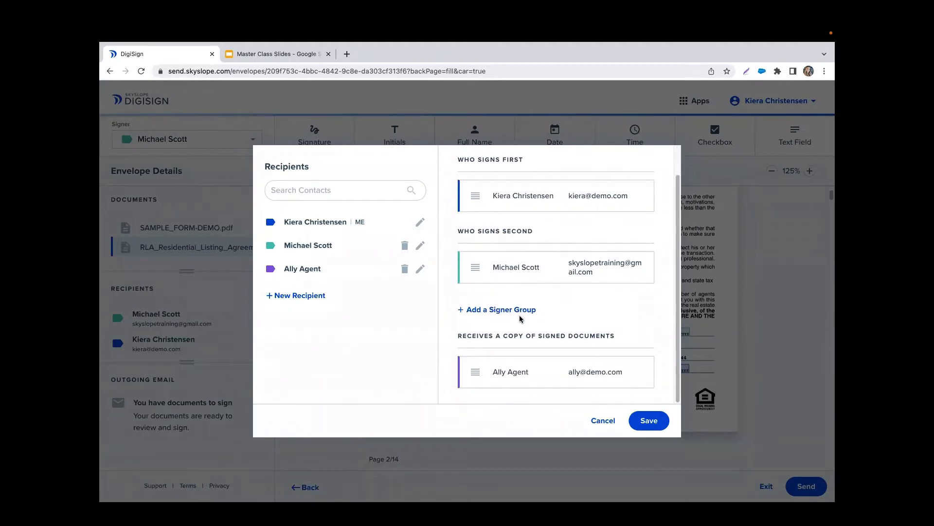
scroll(519, 315, "up", 1)
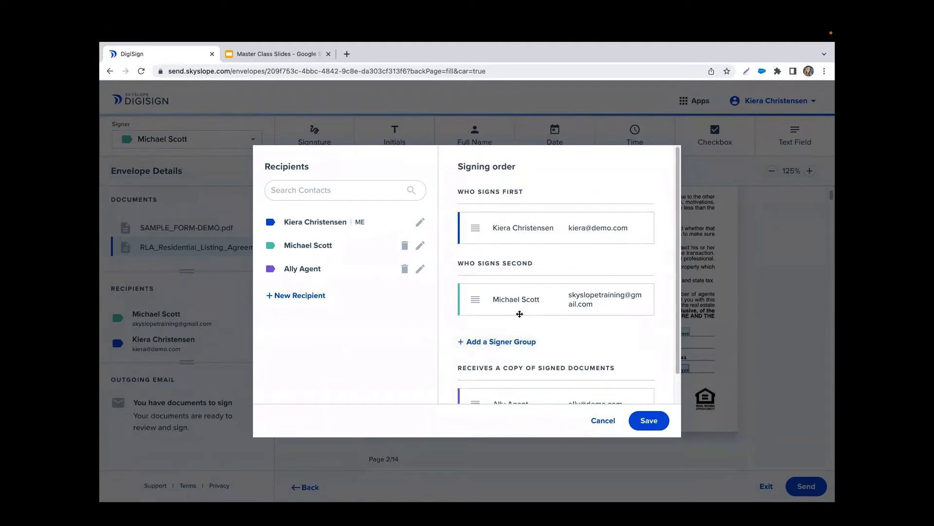
left_click(405, 270)
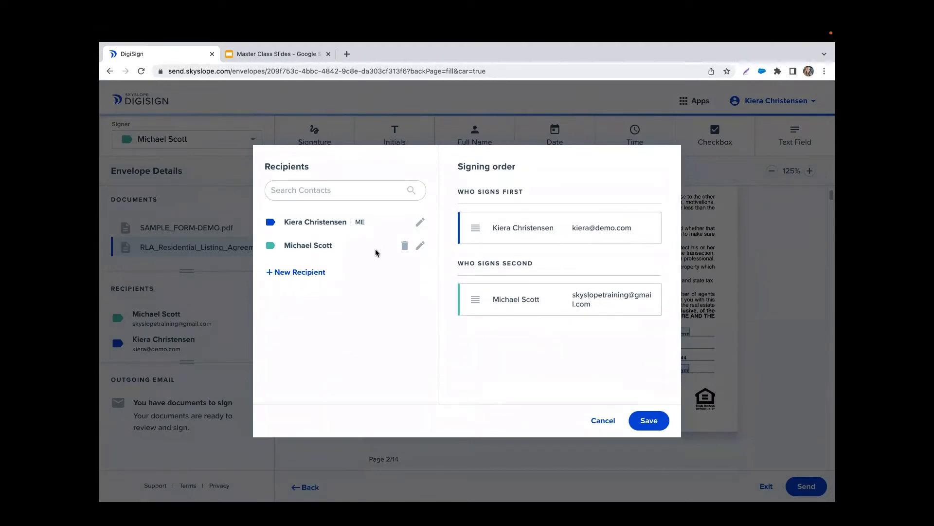
left_click(654, 421)
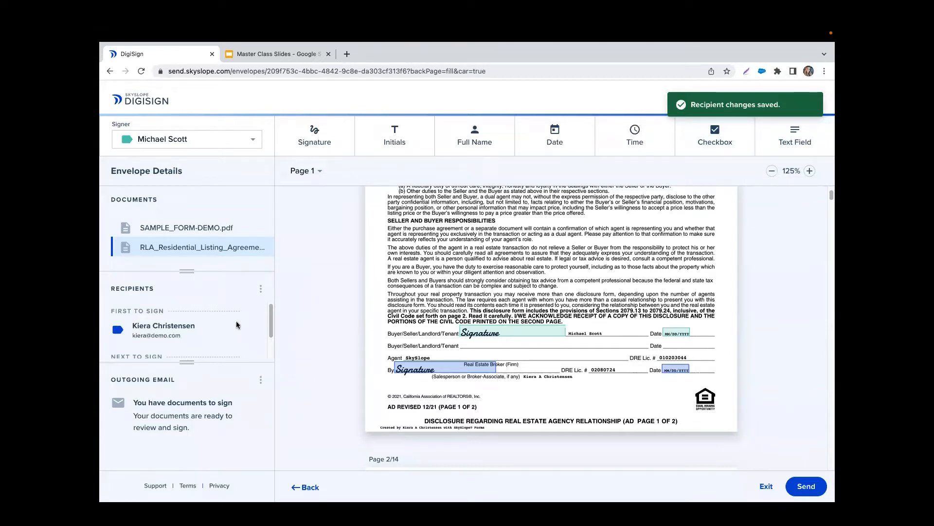
- Enlarge the Recipients panel to show both signers in order, then bring up the outgoing email editor
scroll(236, 322, "down", 1)
scroll(215, 327, "up", 1)
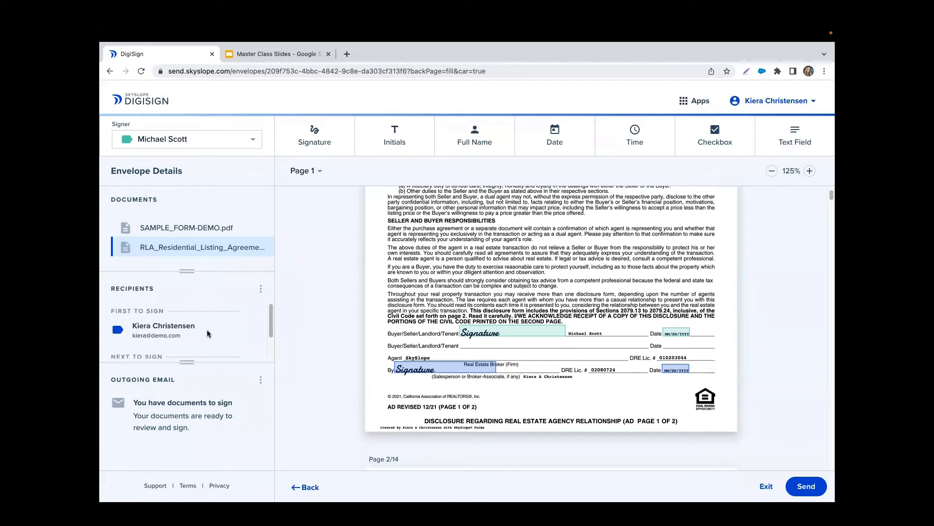
scroll(206, 329, "down", 1)
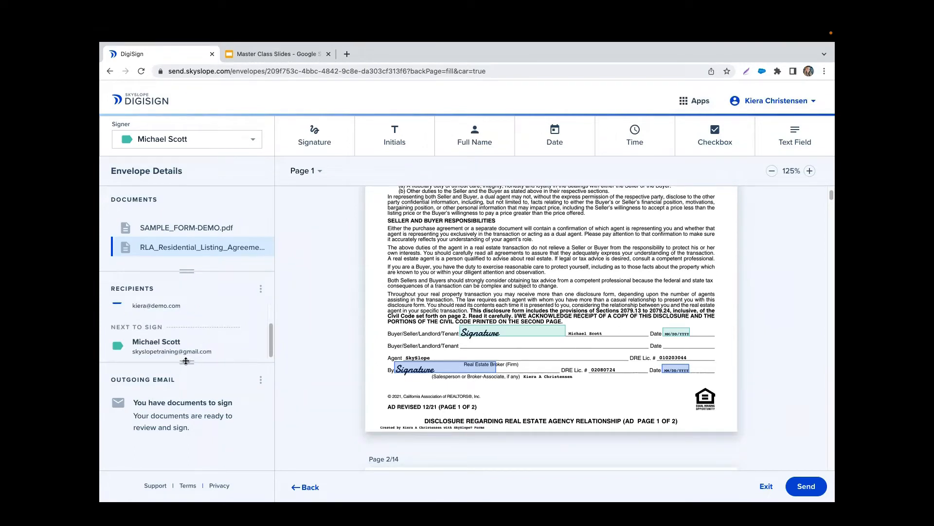
left_click_drag(185, 361, 181, 384)
mouse_move(184, 273)
left_mouse_down()
mouse_move(184, 220)
mouse_move(183, 273)
left_mouse_up()
mouse_move(185, 386)
left_mouse_down()
mouse_move(186, 409)
mouse_move(185, 385)
left_mouse_up()
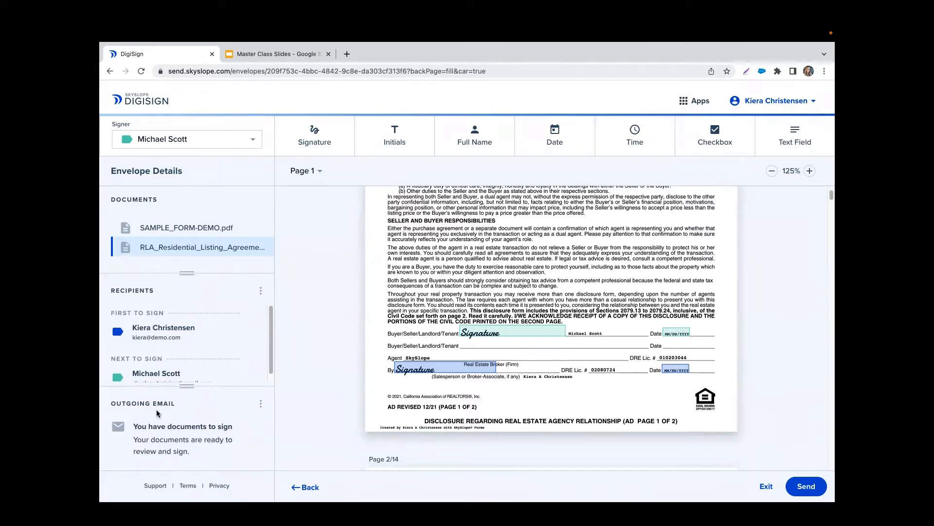
left_click(261, 404)
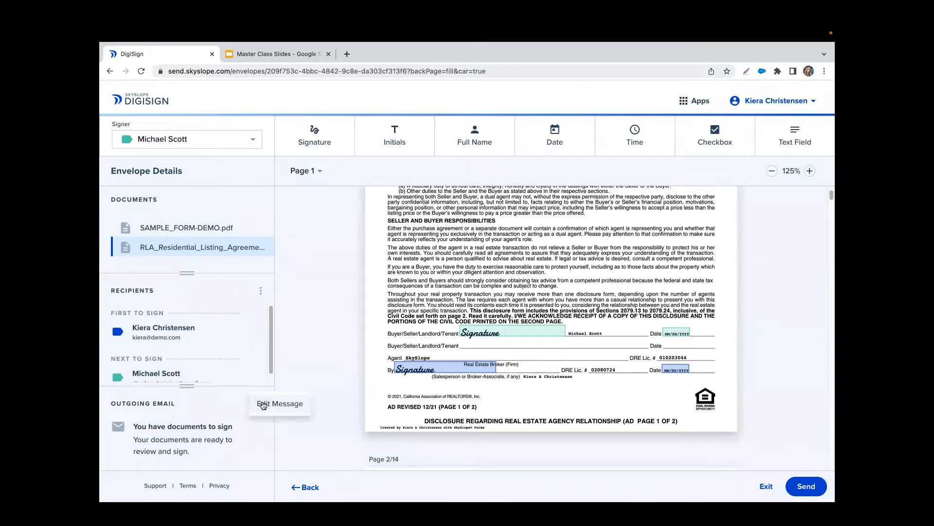
left_click(291, 406)
- Replace the email body with 'Please sign!' and the subject with a greeting to the client by first name
left_click_drag(549, 271, 267, 253)
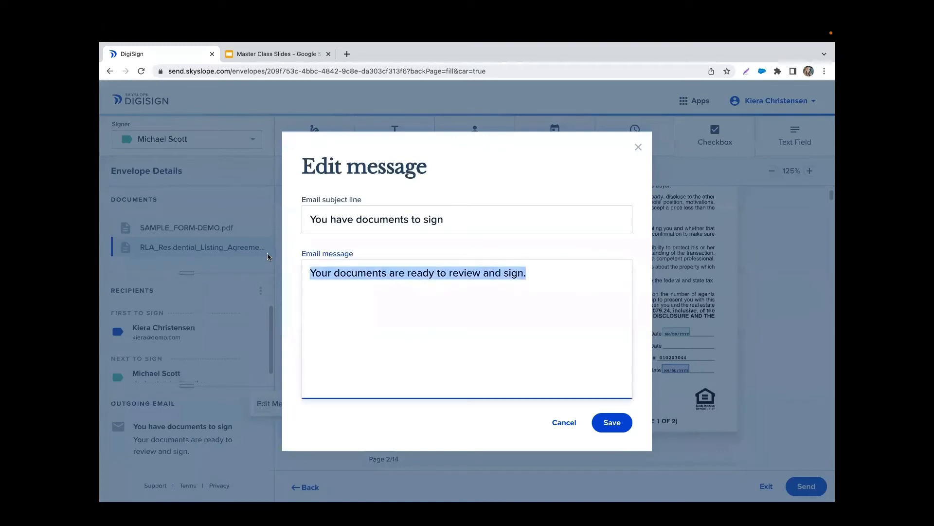
type("Please sign")
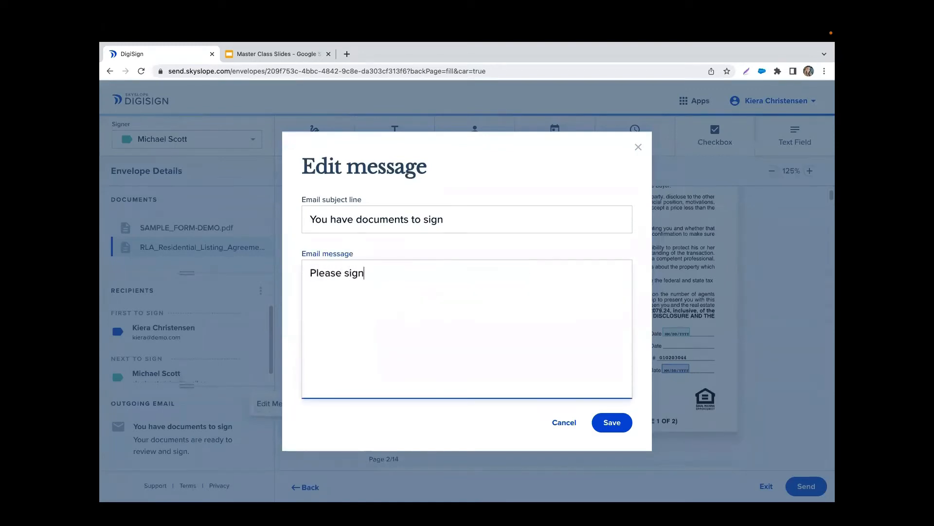
type("!")
left_click(382, 219)
triple_click(391, 219)
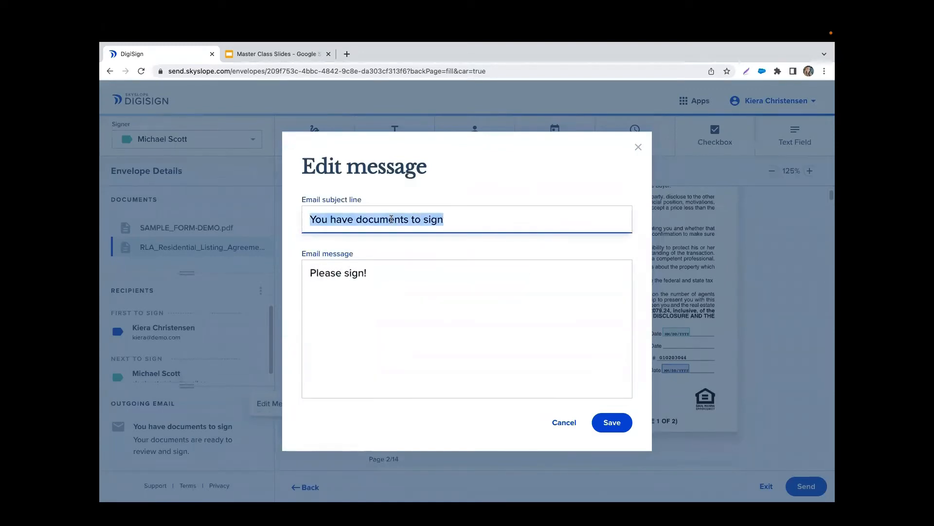
type("Hi, Michae;!")
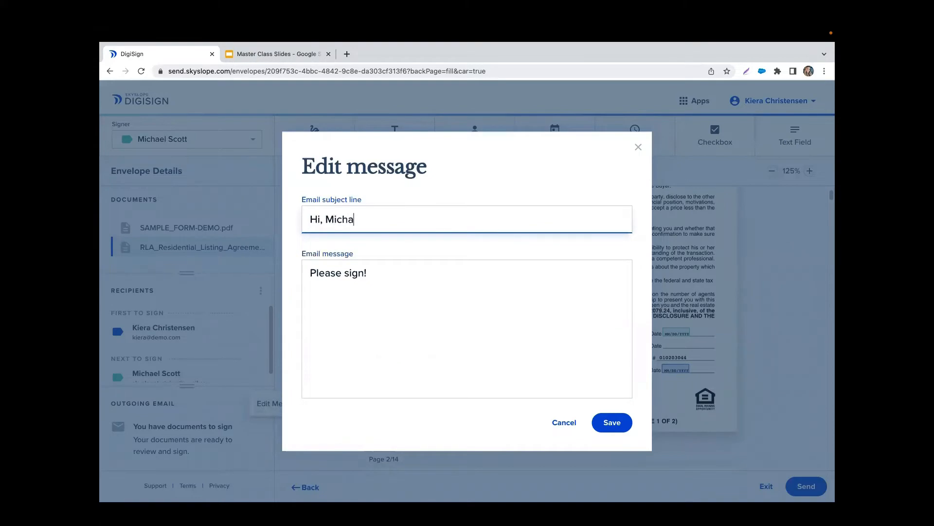
key("BackSpace")
key("BackSpace")
- Complete the subject greeting, save the email, then check a signature field and display SAMPLE_FORM-DEMO.pdf
type("l!")
left_click(612, 422)
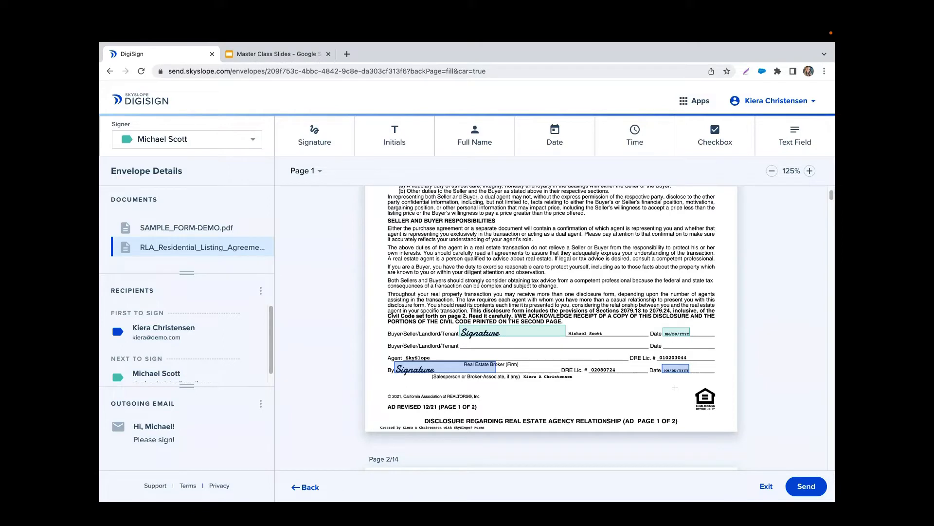
left_click(530, 335)
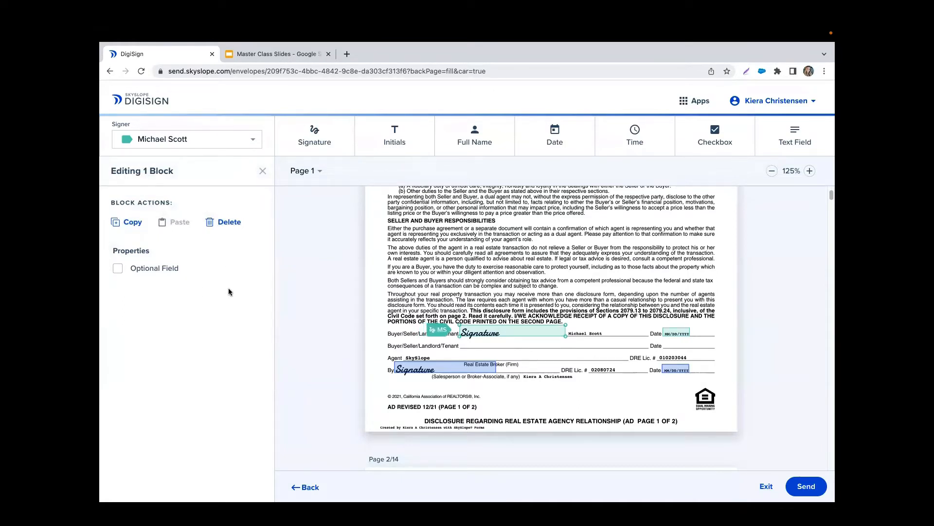
left_click(263, 171)
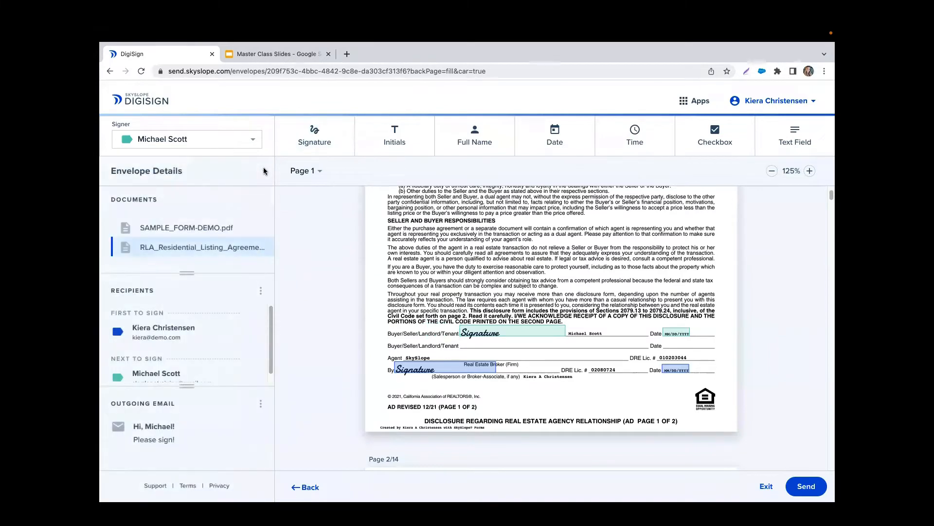
left_click(201, 228)
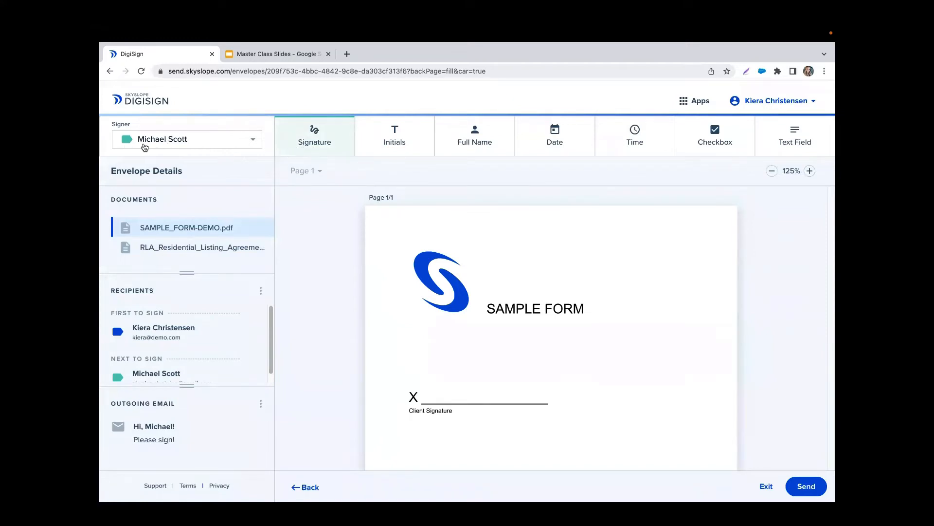
left_click(184, 146)
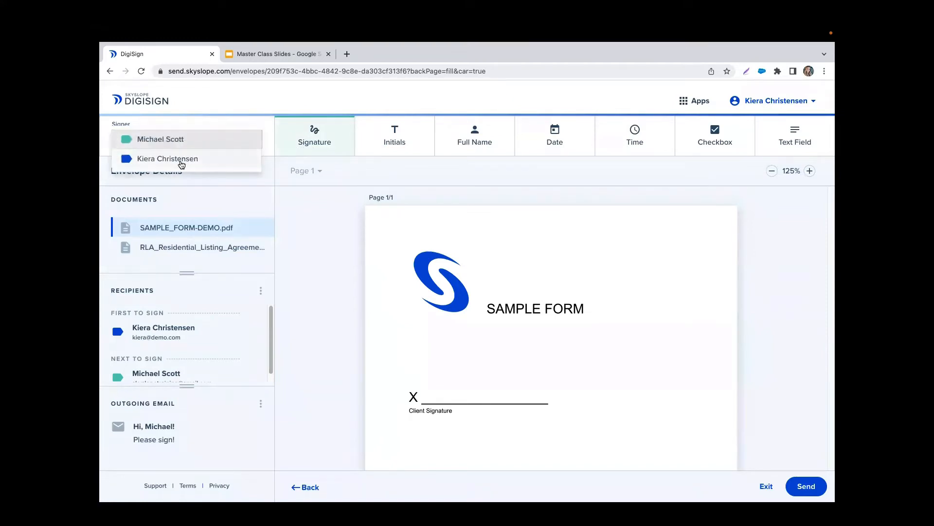
left_click(181, 159)
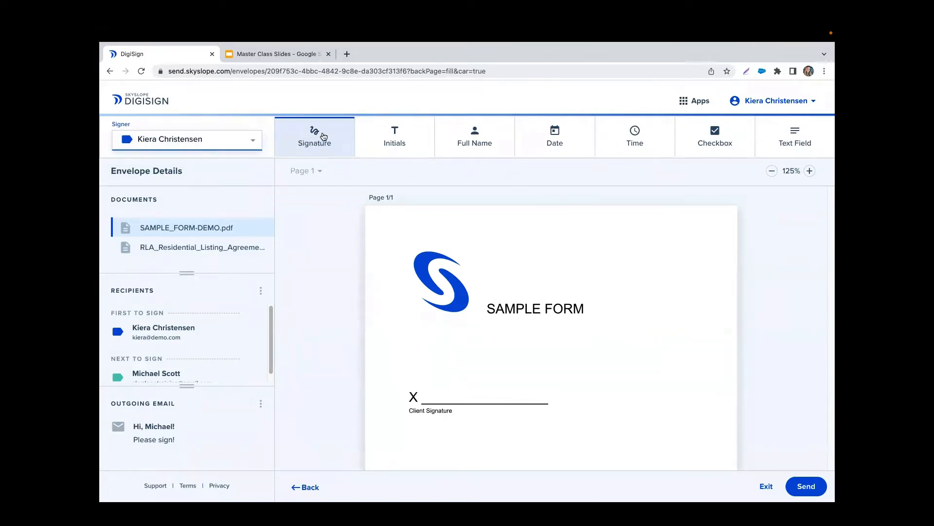
left_click(231, 144)
left_click(217, 125)
left_click(276, 133)
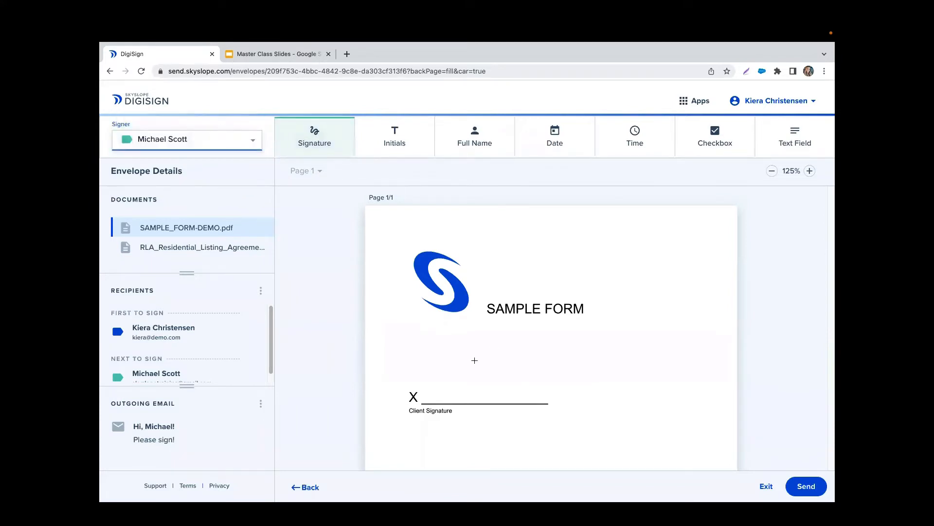
left_click(468, 392)
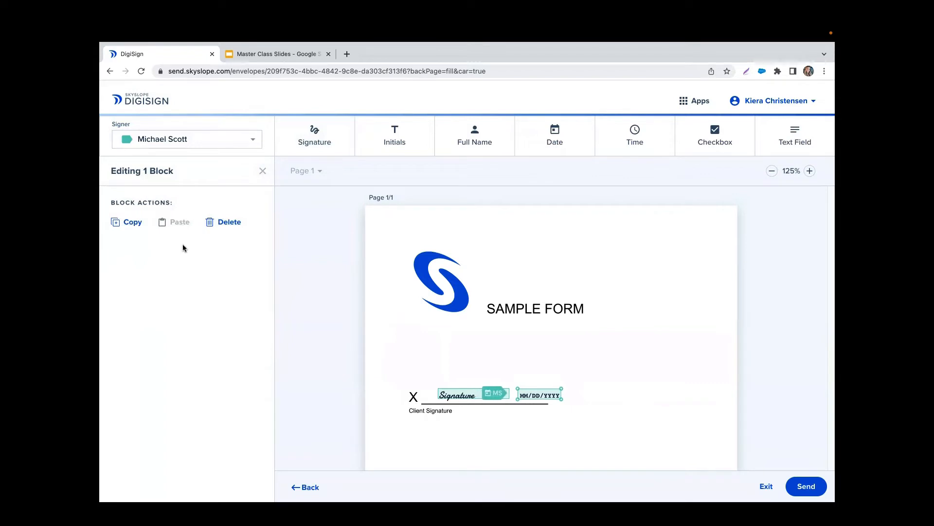
left_click_drag(436, 357, 589, 432)
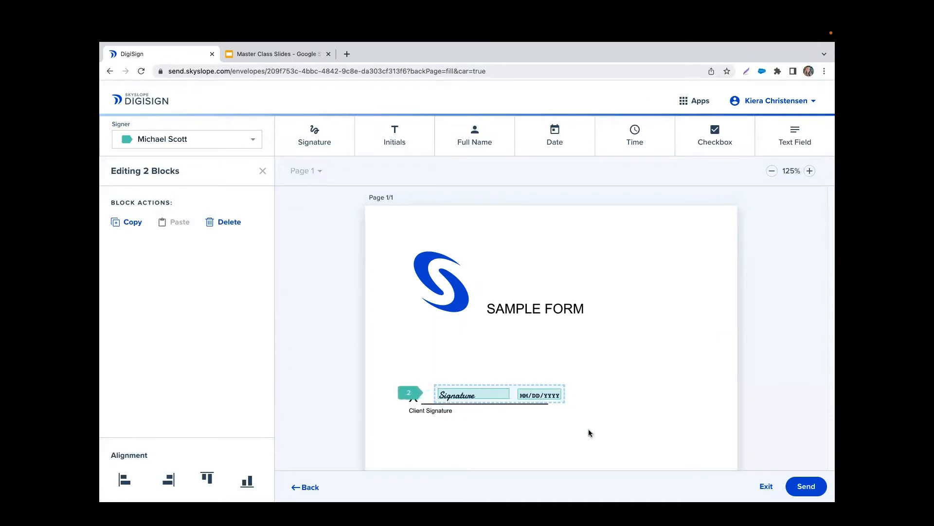
left_click(228, 222)
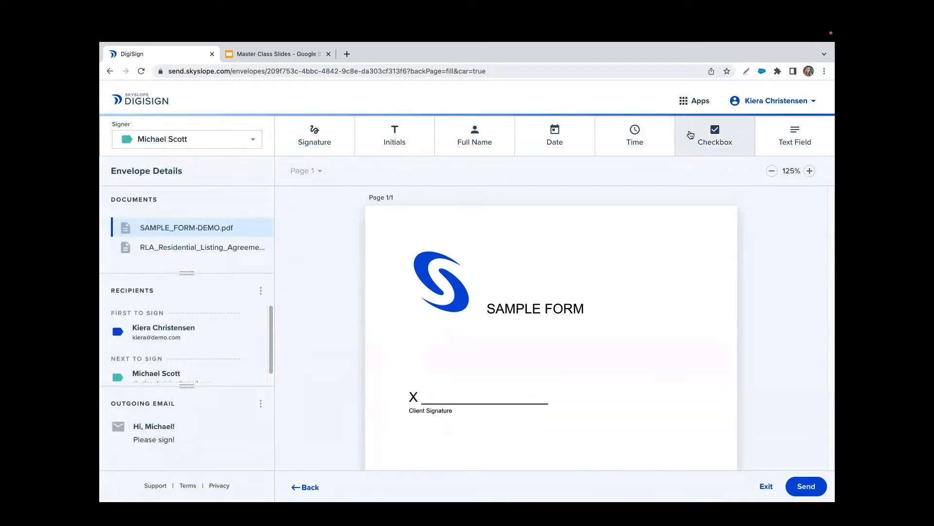
left_click(608, 352)
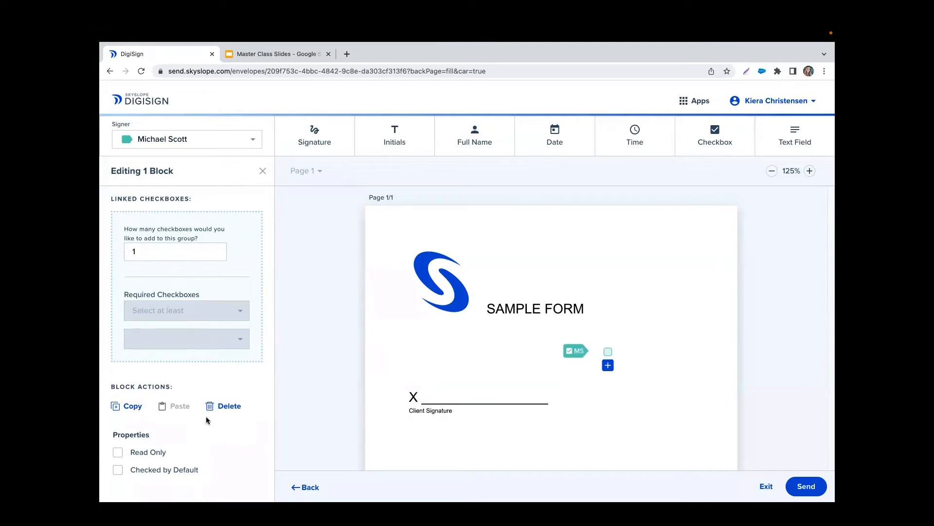
left_click(166, 250)
key("BackSpace")
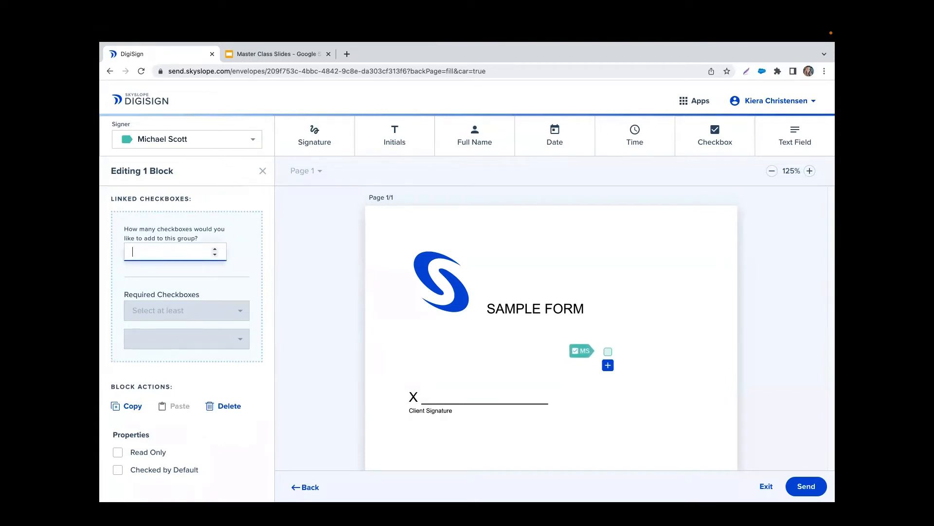
type("5")
left_click(267, 265)
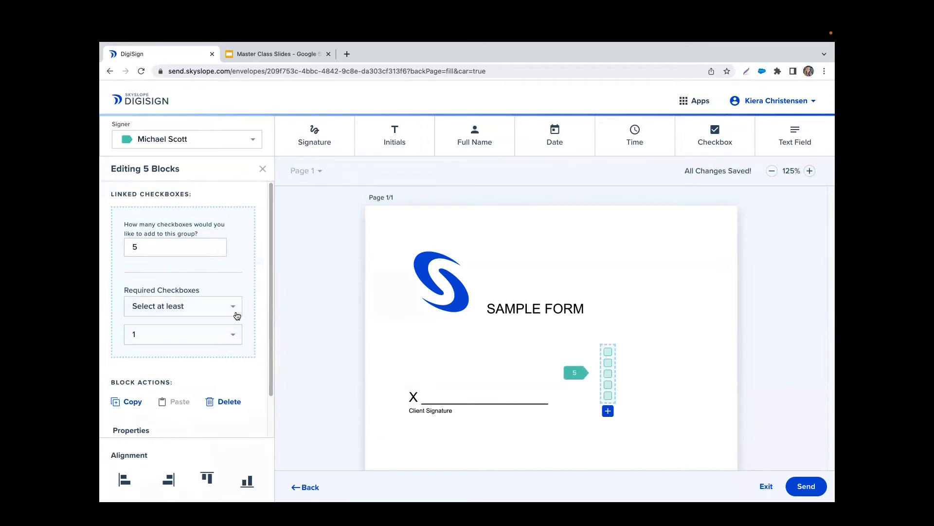
left_click(199, 307)
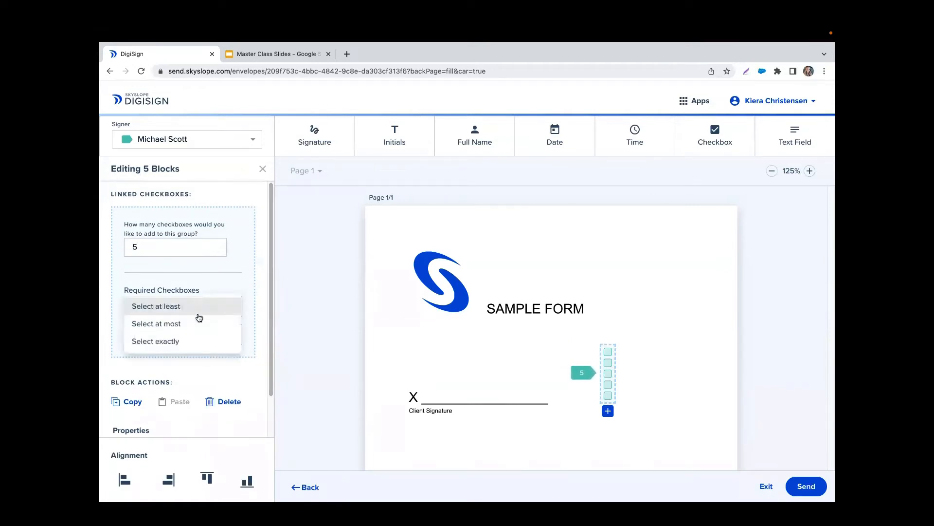
left_click(200, 370)
scroll(197, 372, "down", 1)
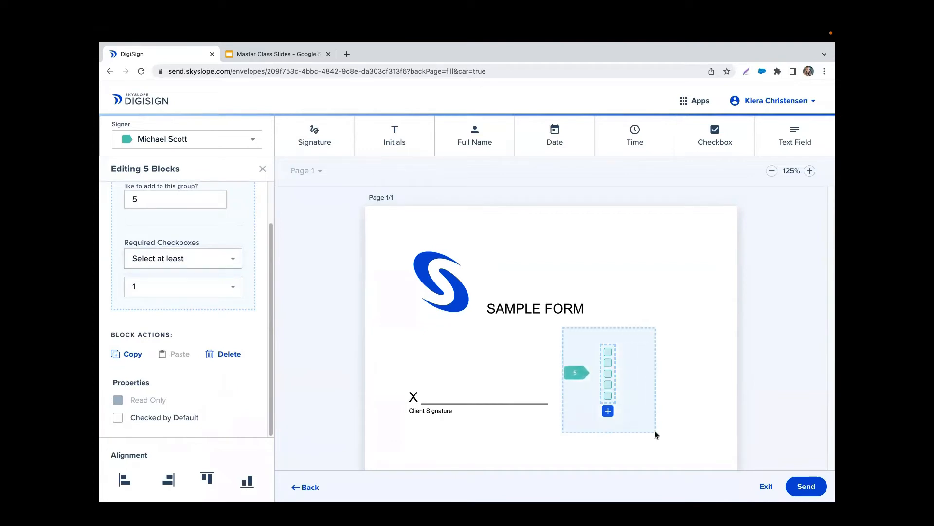
key("Delete")
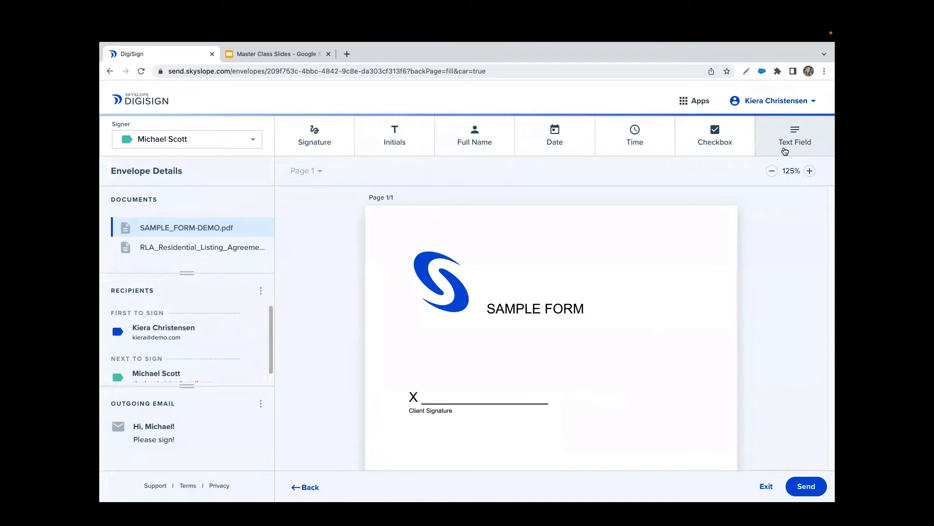
left_click(319, 134)
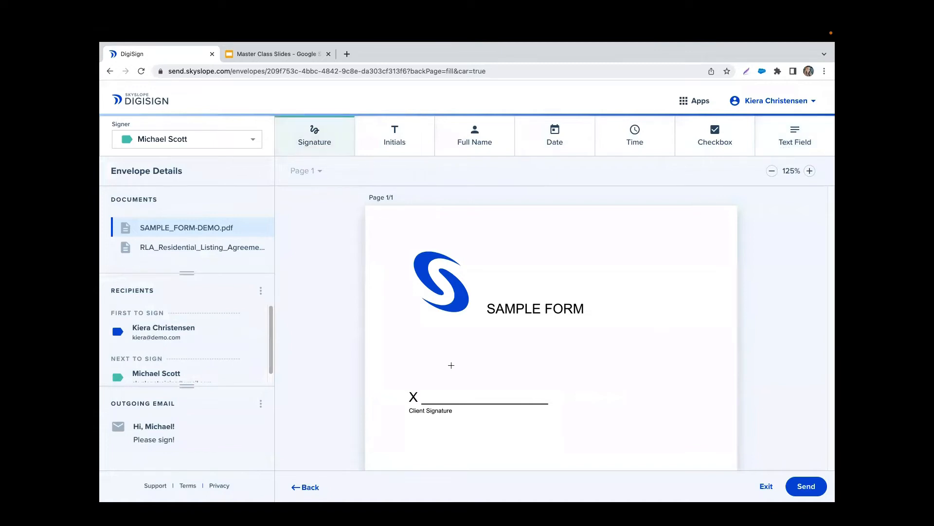
left_click(440, 388)
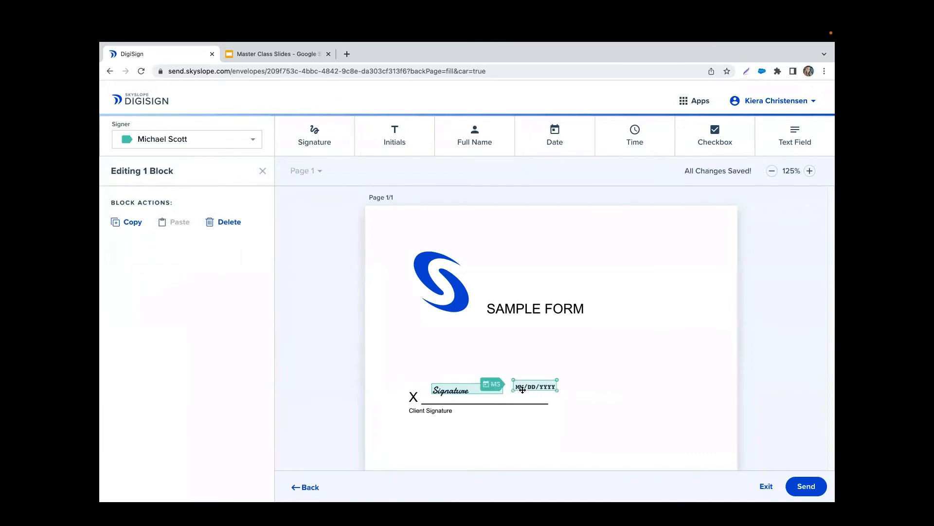
left_click_drag(522, 389, 515, 394)
left_click(518, 361)
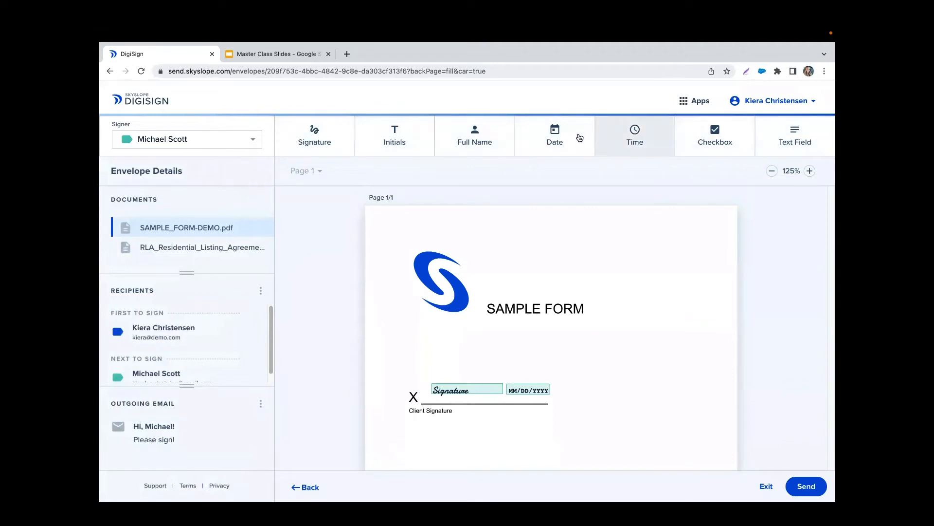
left_click(252, 139)
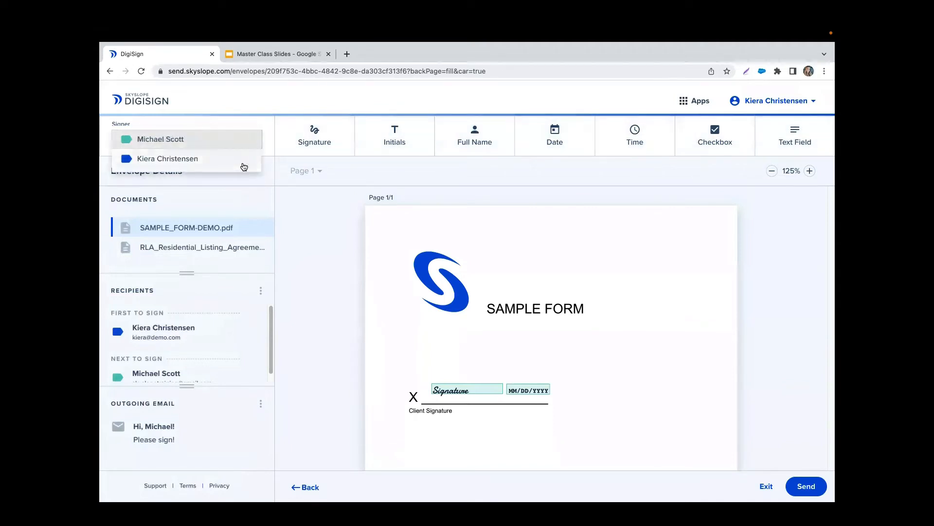
left_click(241, 141)
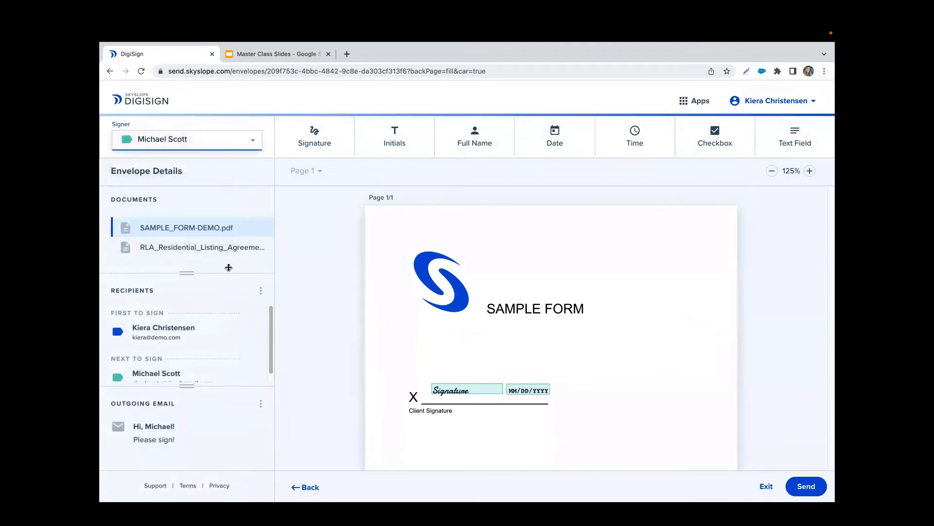
scroll(221, 316, "down", 1)
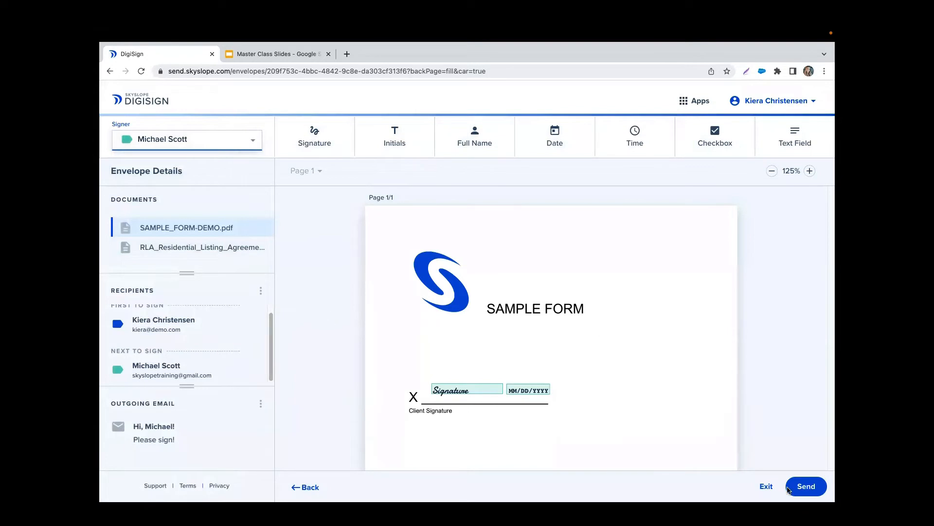
- Send the envelope, confirming Send for Signatures in the Ready to send? dialog
left_click(806, 487)
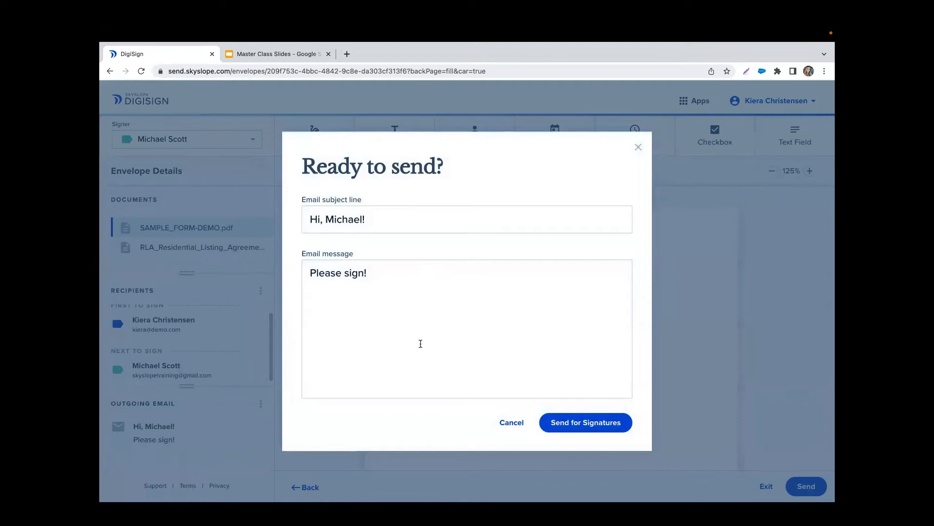
left_click(594, 424)
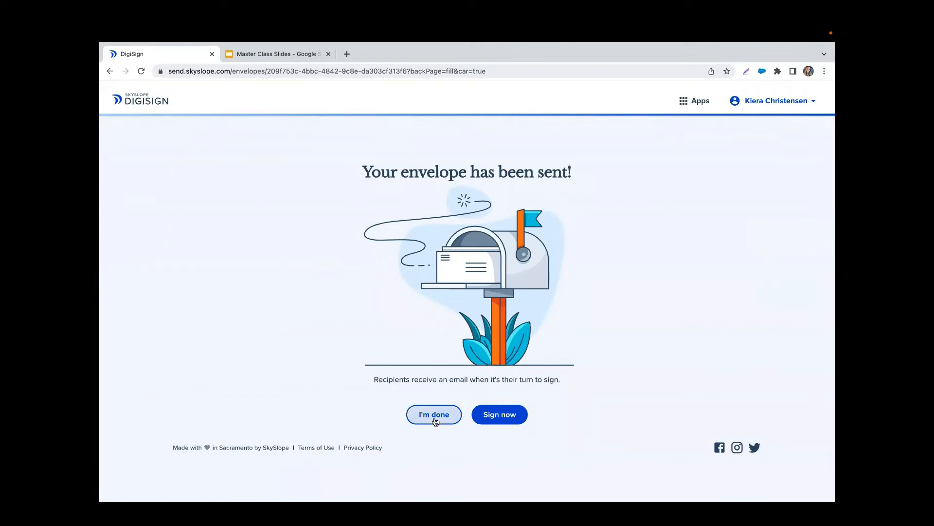
- Sign now as the agent, accept the terms, and adopt the first signature style on the first field
left_click(502, 418)
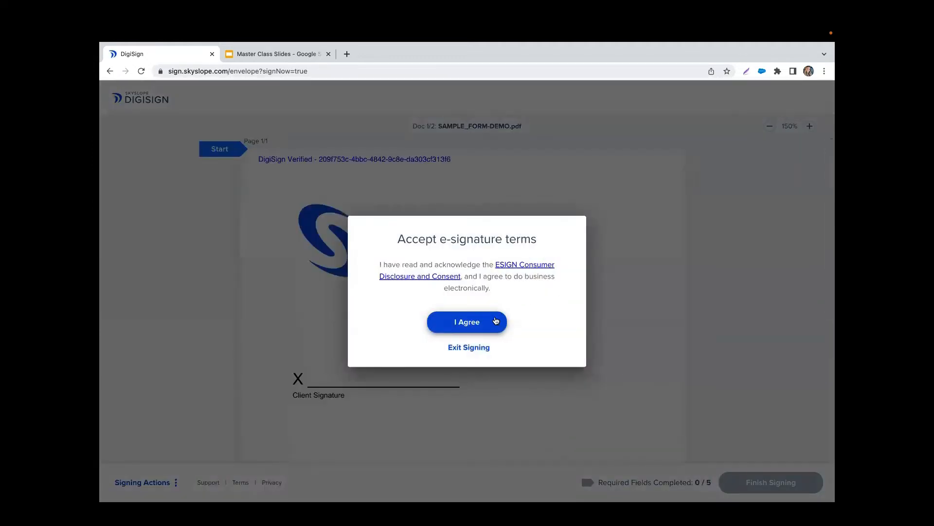
left_click(495, 320)
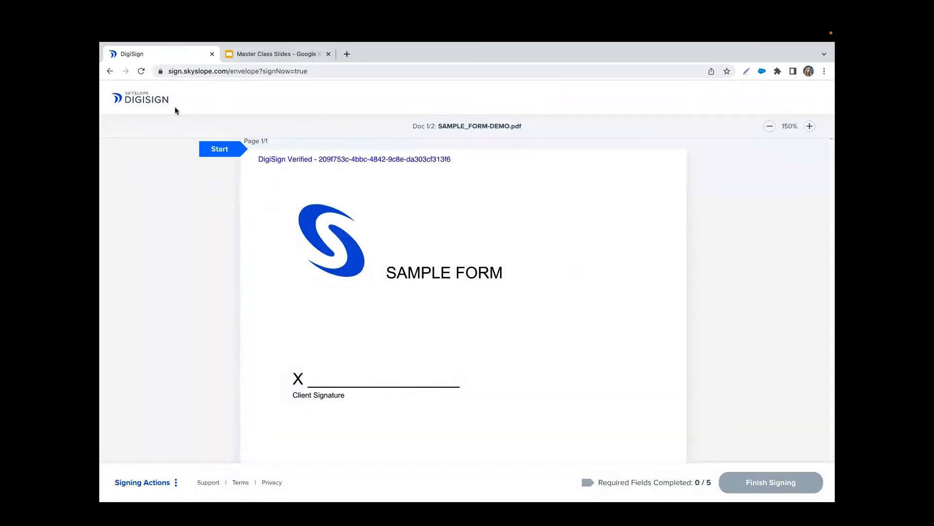
left_click(220, 150)
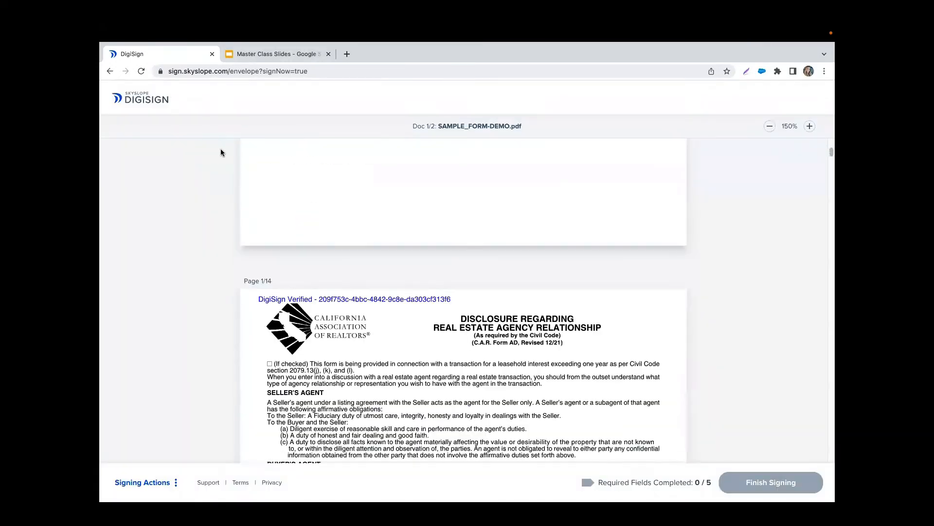
left_click(298, 300)
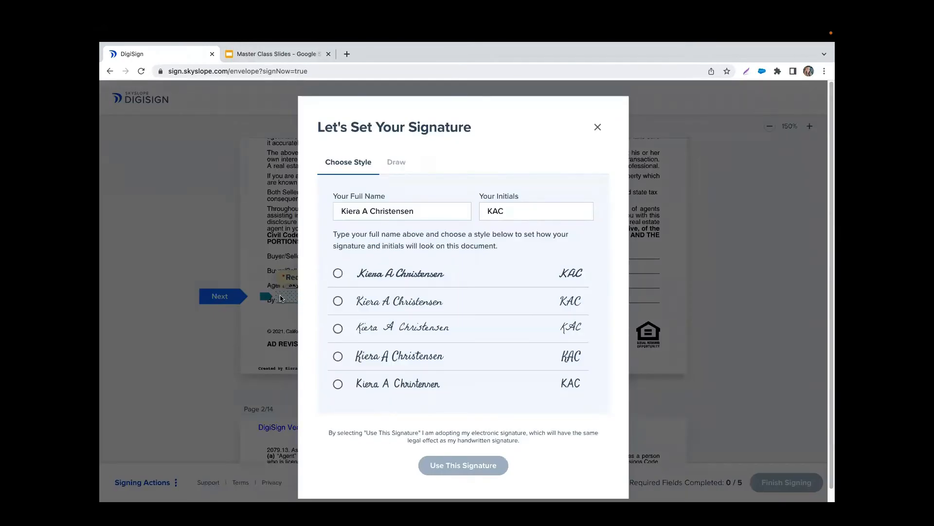
left_click(391, 281)
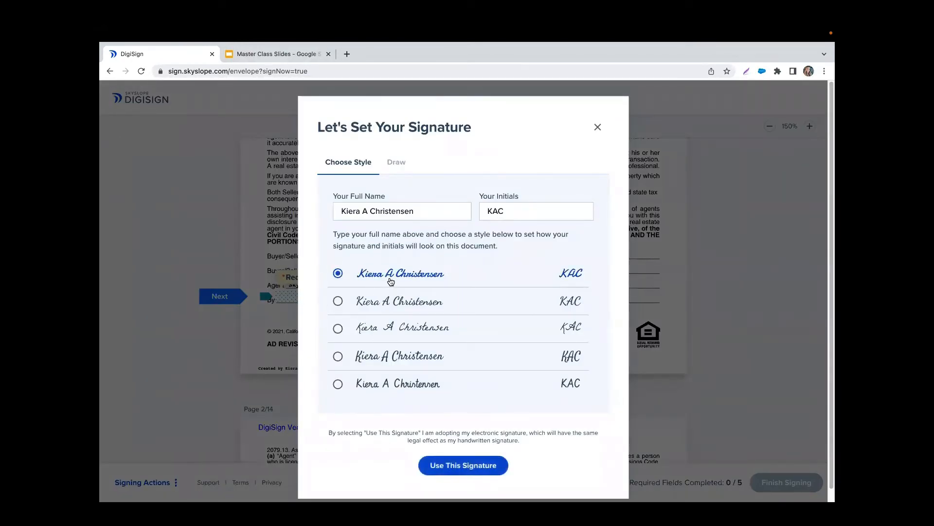
left_click(467, 465)
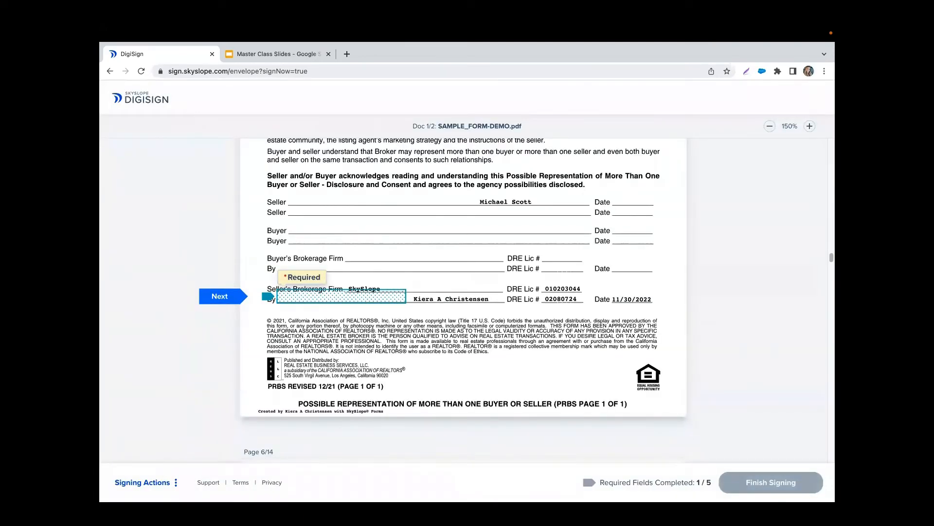
- Fill the remaining signature, date and broker fields on the listing agreement and Seller's Advisory
left_click(340, 297)
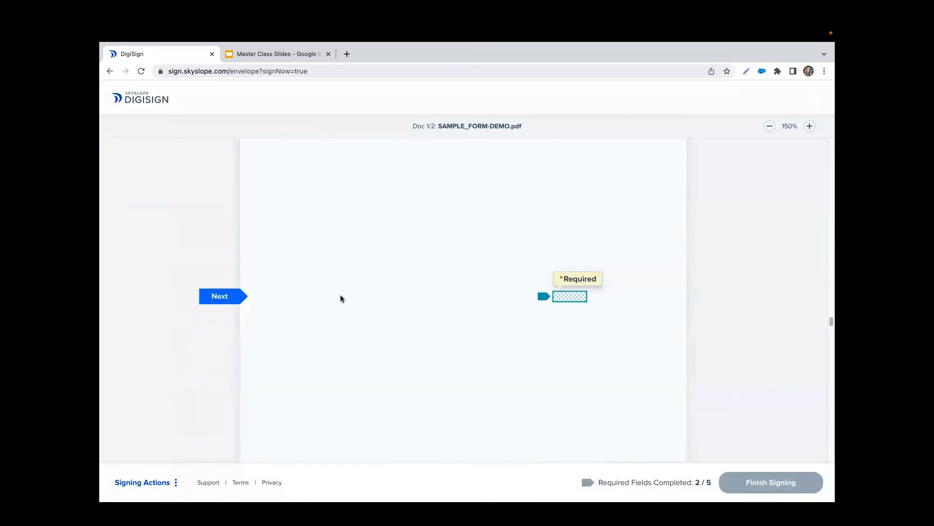
left_click(575, 301)
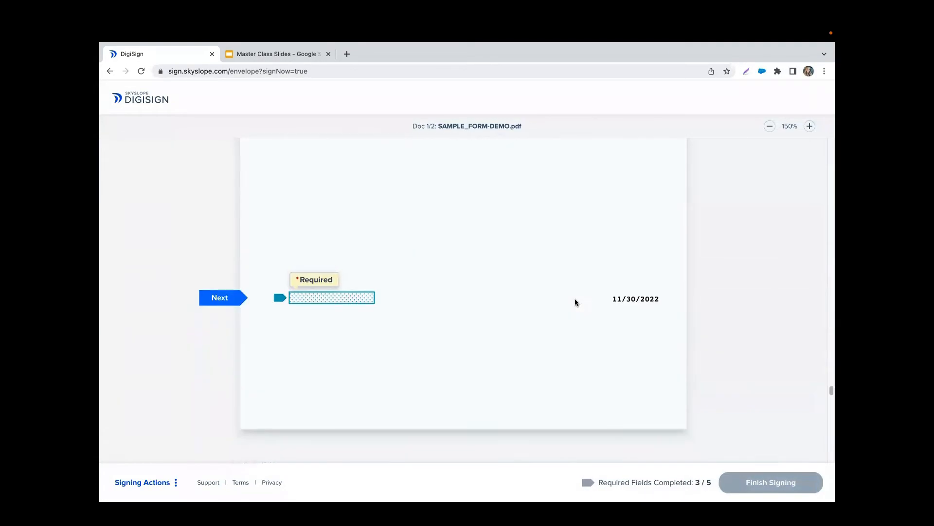
left_click(364, 298)
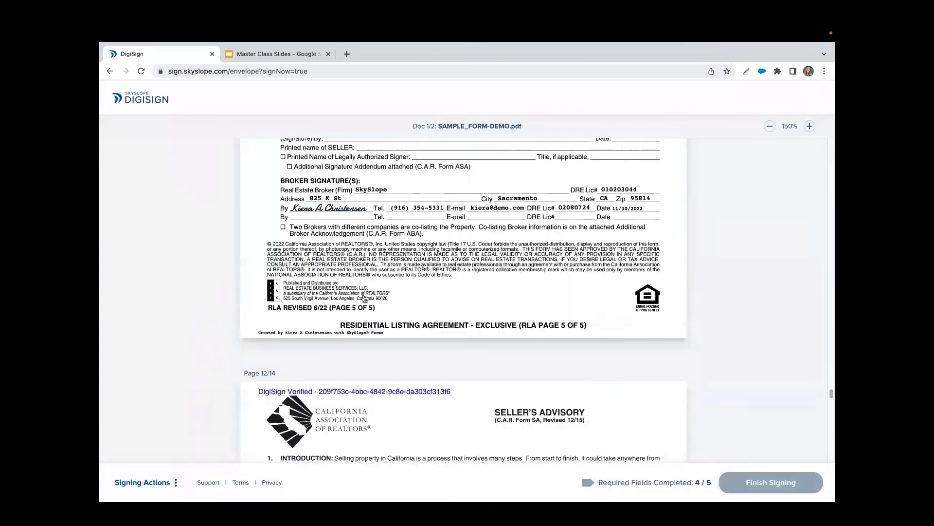
left_click(363, 297)
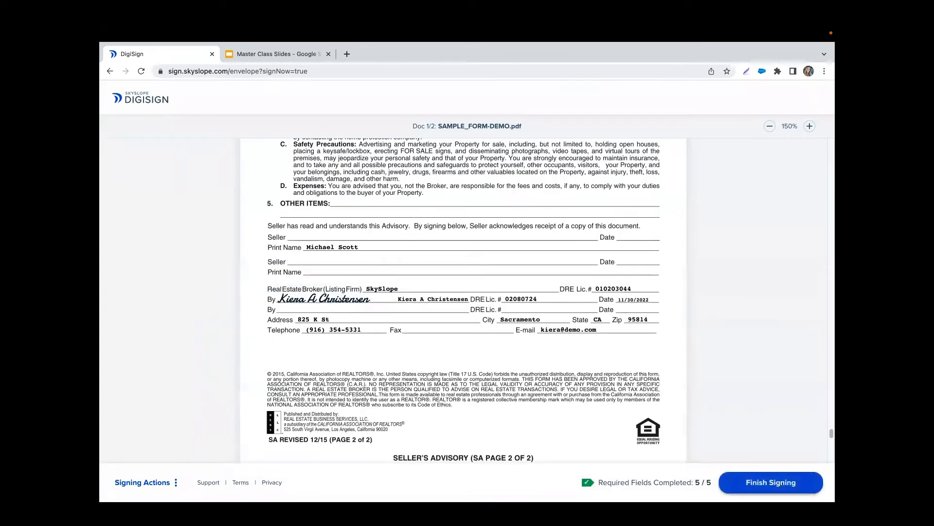
- Finish the agent's signing and expand the Download Signed Documents options
left_click(780, 482)
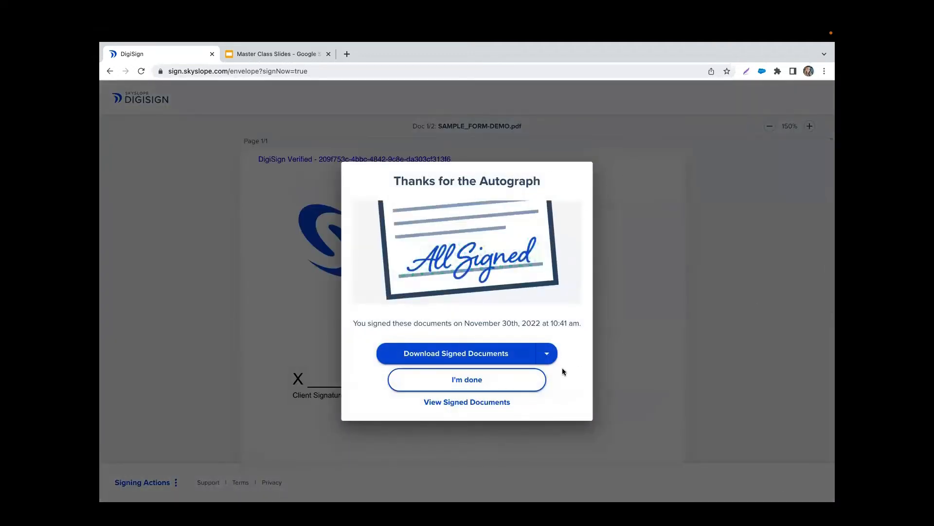
left_click(547, 356)
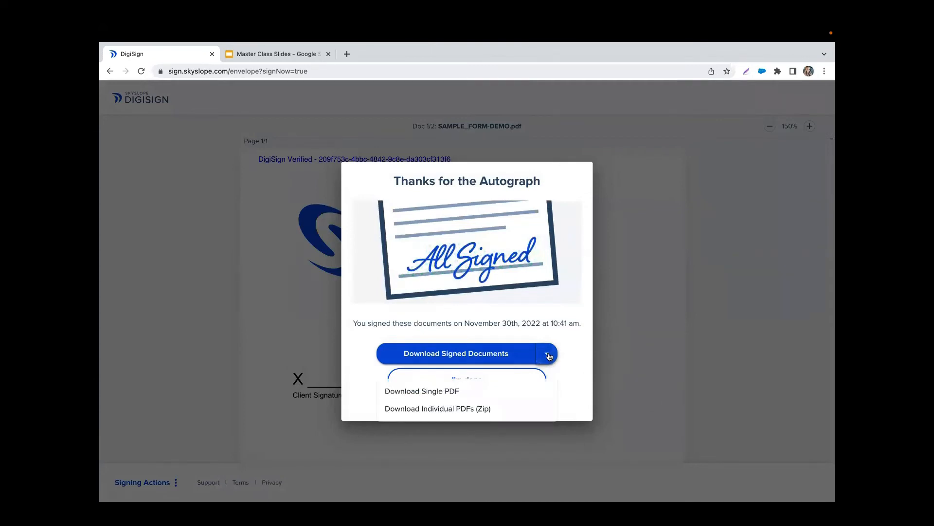
- Close the Thanks for the Autograph confirmation and scroll through the signed document pages
left_click(621, 343)
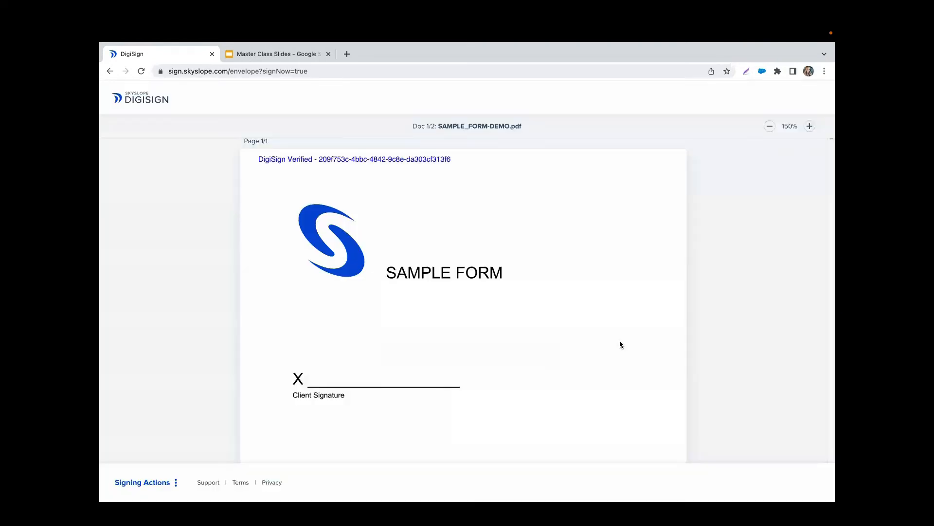
scroll(588, 379, "down", 2)
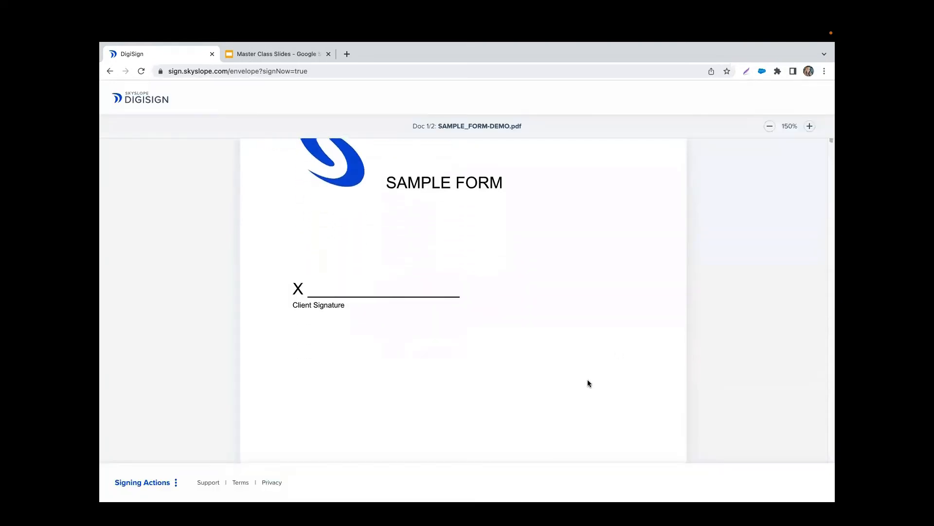
scroll(587, 379, "up", 2)
scroll(588, 379, "down", 10)
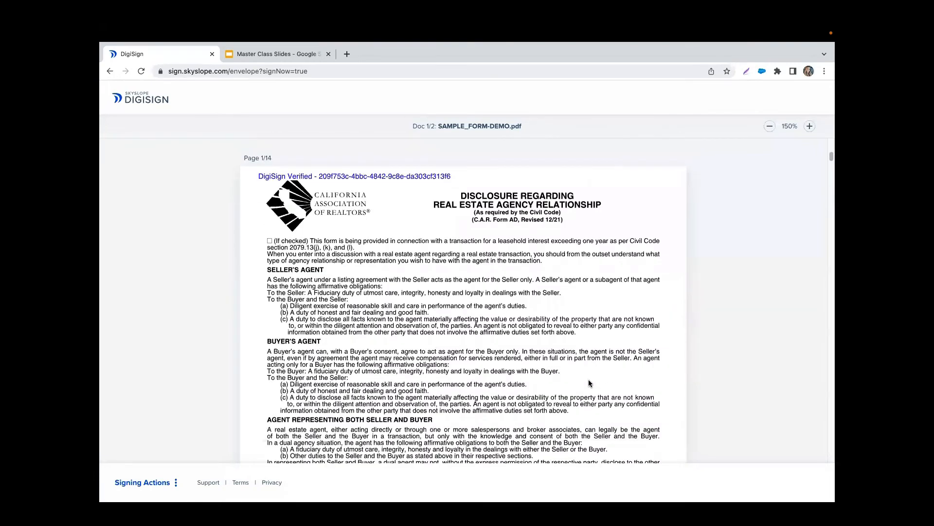
scroll(589, 384, "down", 20)
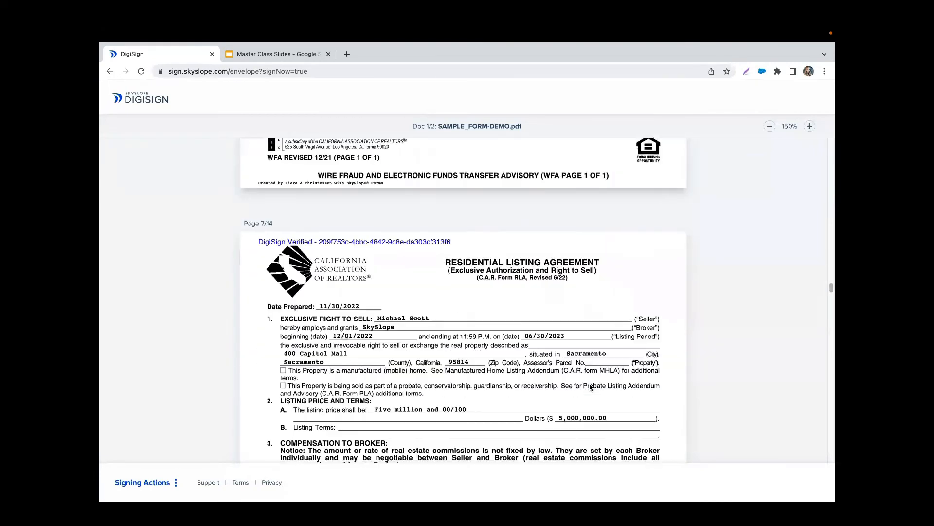
scroll(590, 386, "down", 10)
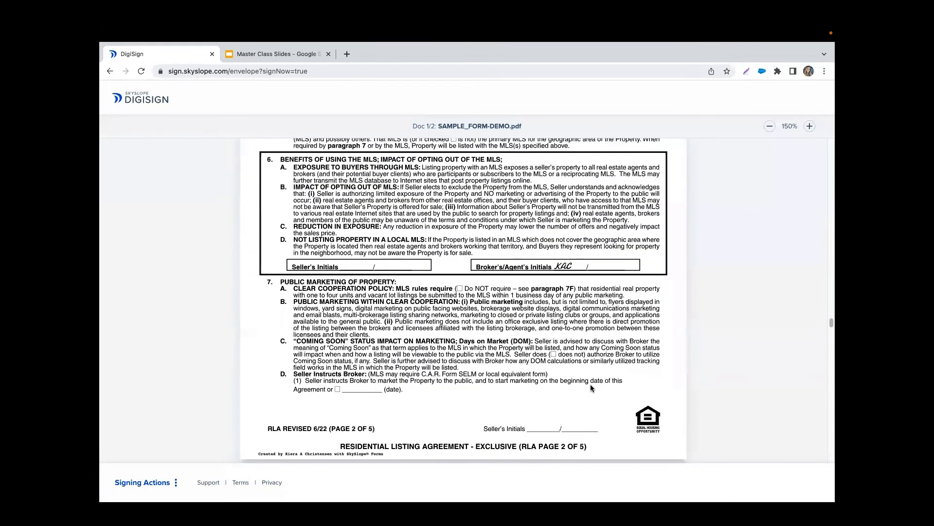
scroll(591, 387, "down", 8)
scroll(592, 388, "up", 10)
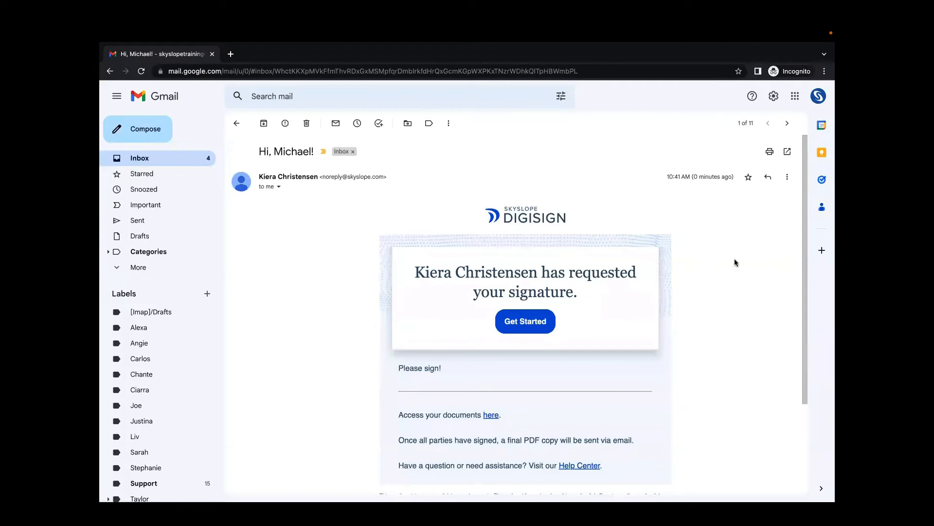
- Open the DigiSign signing request from the client's email and accept the e-signature terms
scroll(734, 259, "down", 1)
left_click(538, 285)
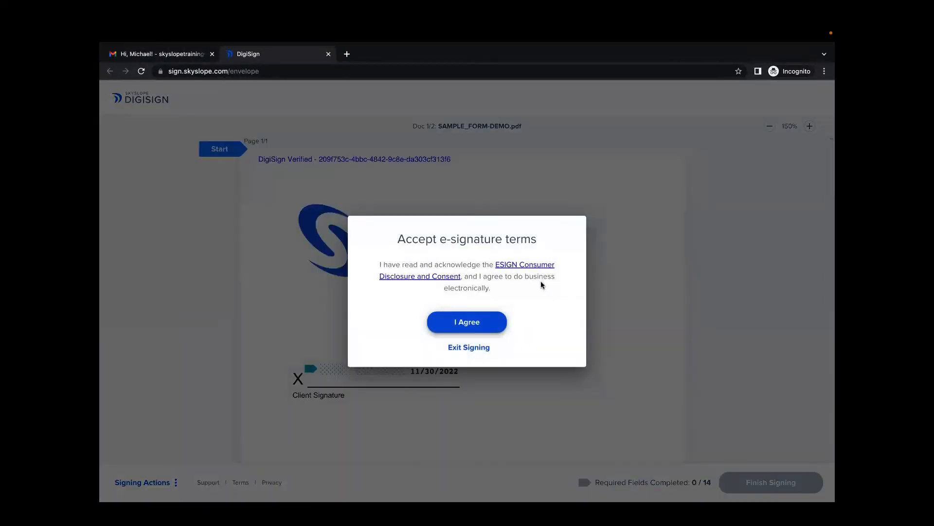
left_click(454, 326)
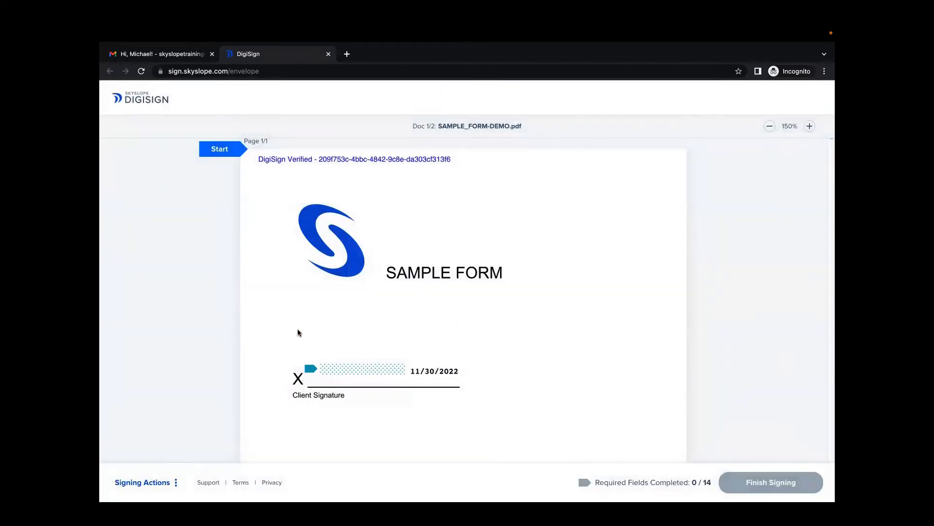
- Adopt the fifth signature style for the client and sign the required seller fields
left_click(344, 374)
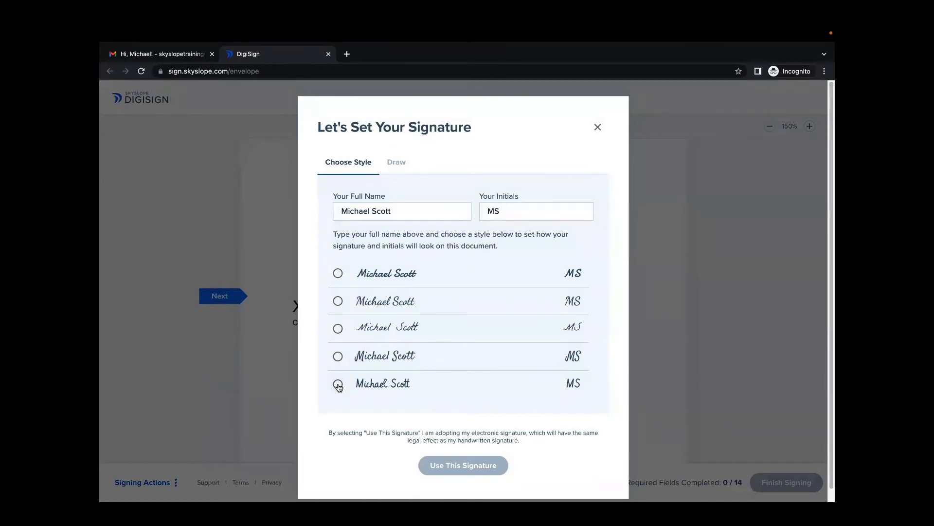
left_click(338, 384)
left_click(453, 467)
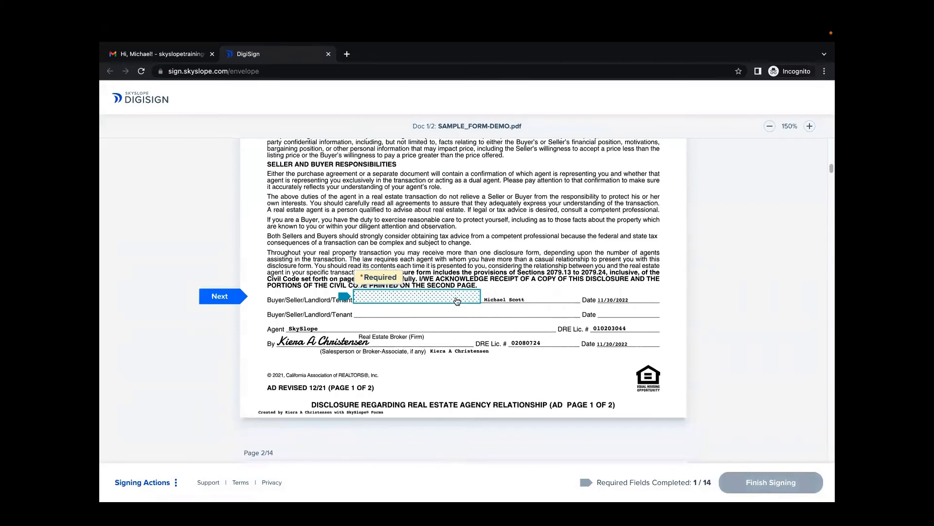
left_click(457, 300)
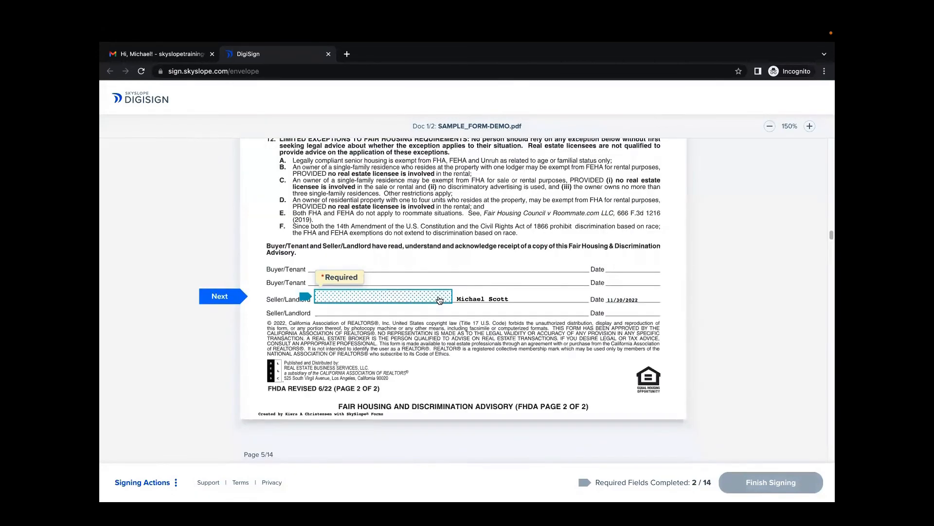
left_click(439, 300)
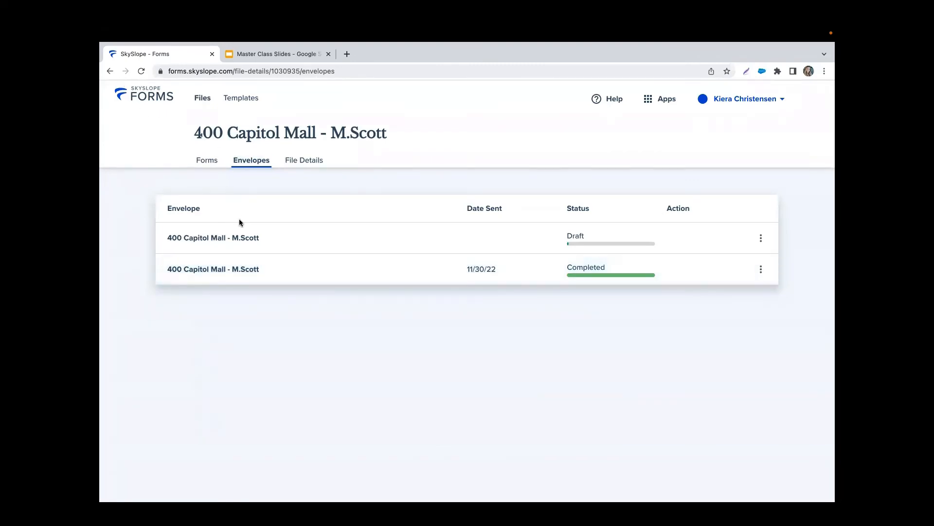
right_click(194, 153)
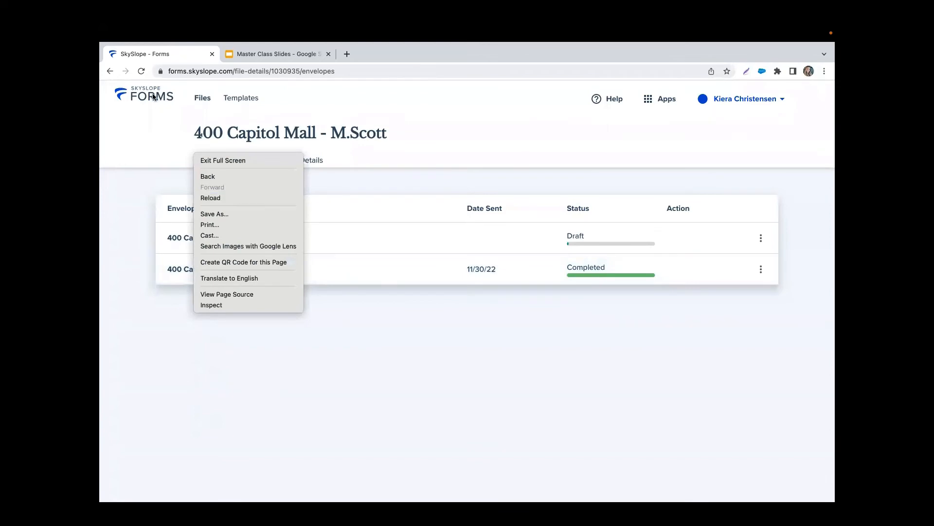
left_click(110, 69)
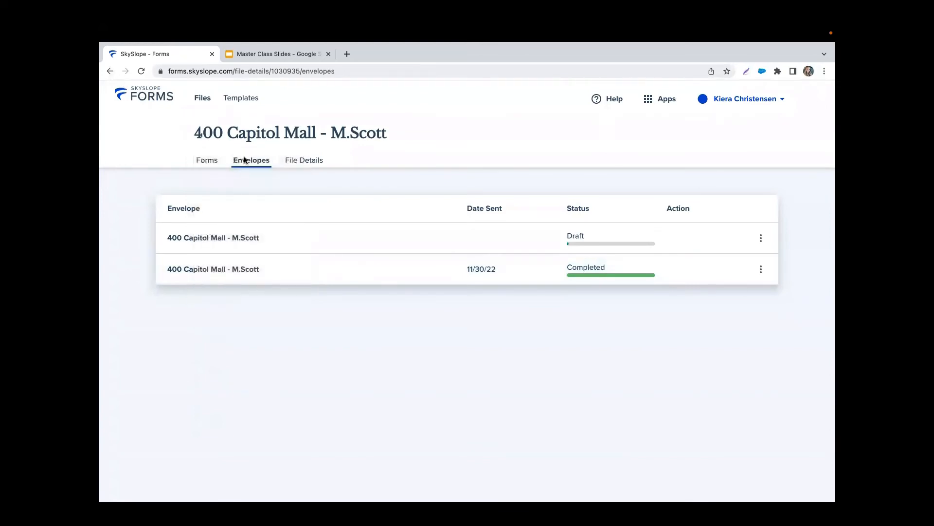
left_click(202, 98)
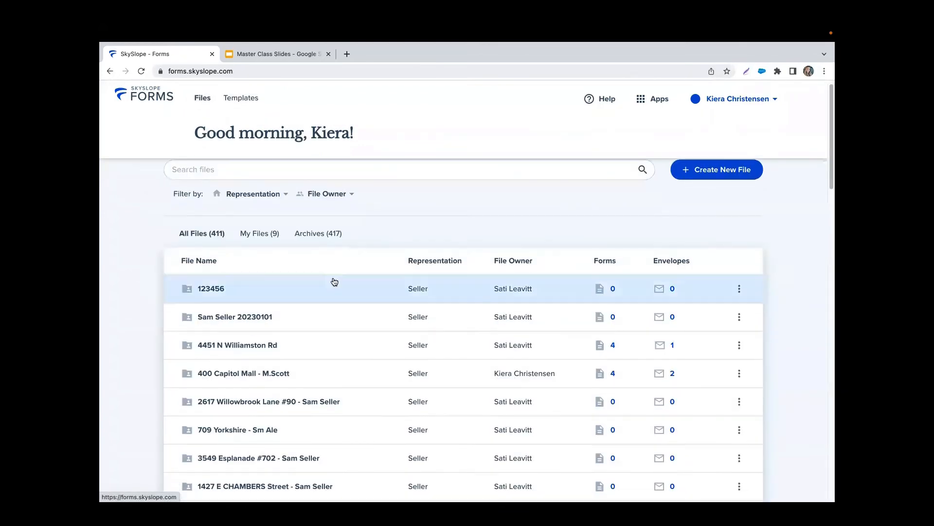
scroll(336, 279, "down", 3)
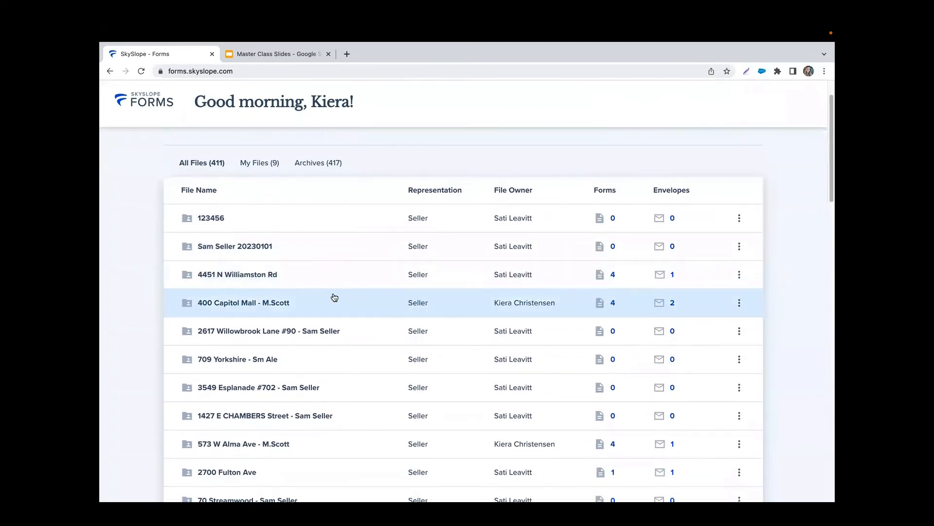
left_click(334, 296)
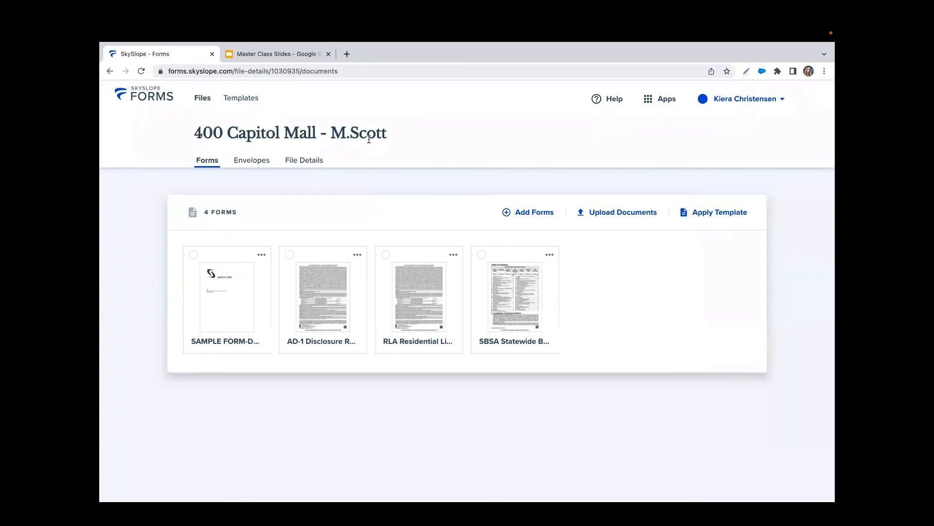
left_click(661, 101)
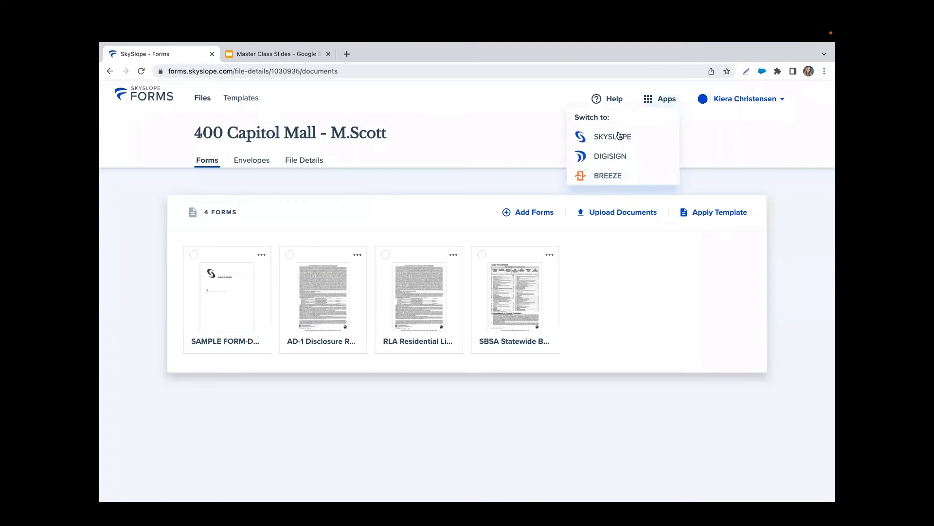
left_click(623, 141)
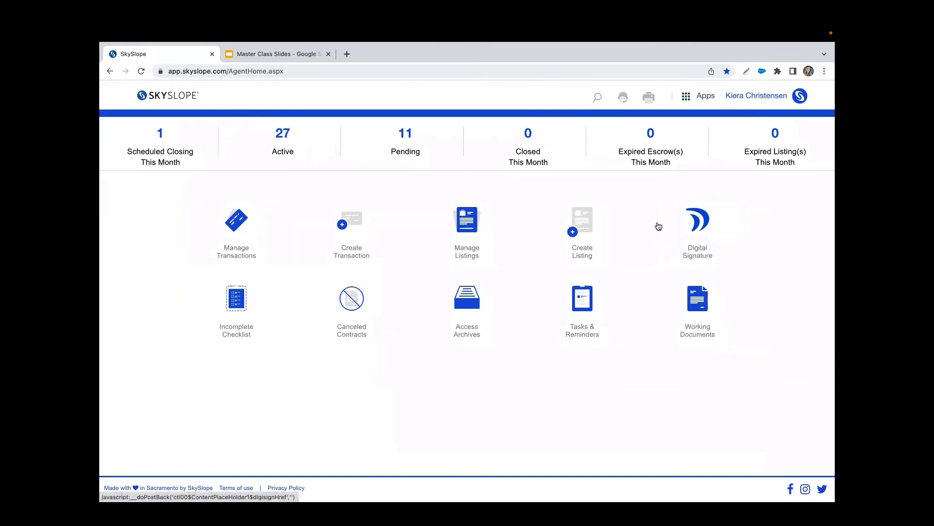
- Go to the DigiSign Envelopes list through the Apps menu's Digital Signature tile
left_click(706, 99)
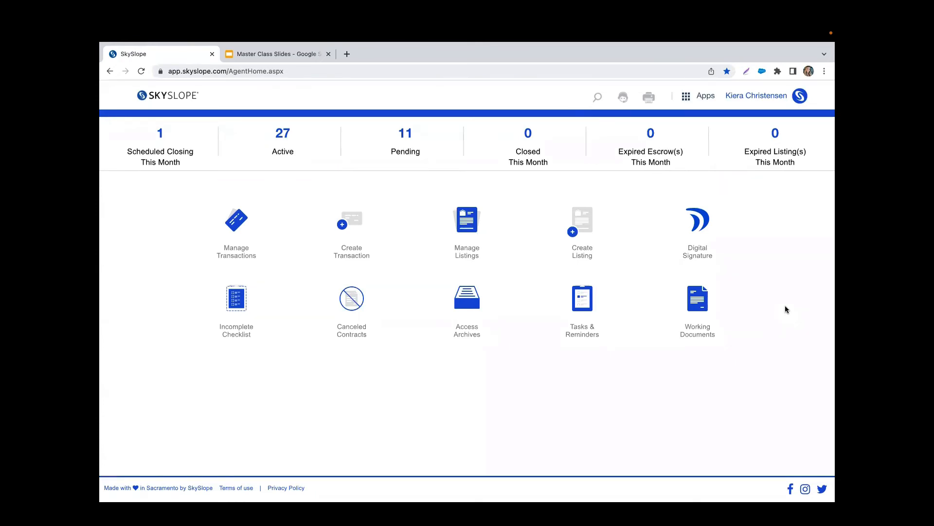
left_click(705, 97)
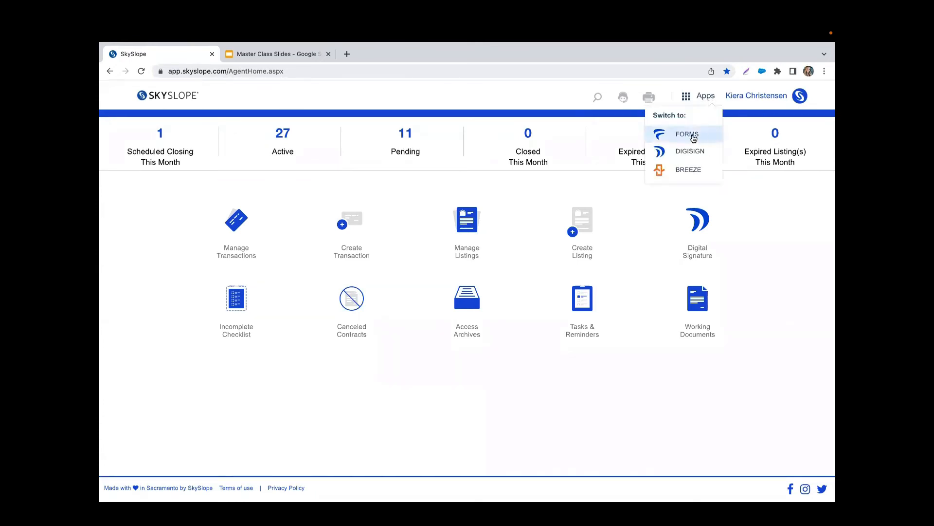
left_click(702, 253)
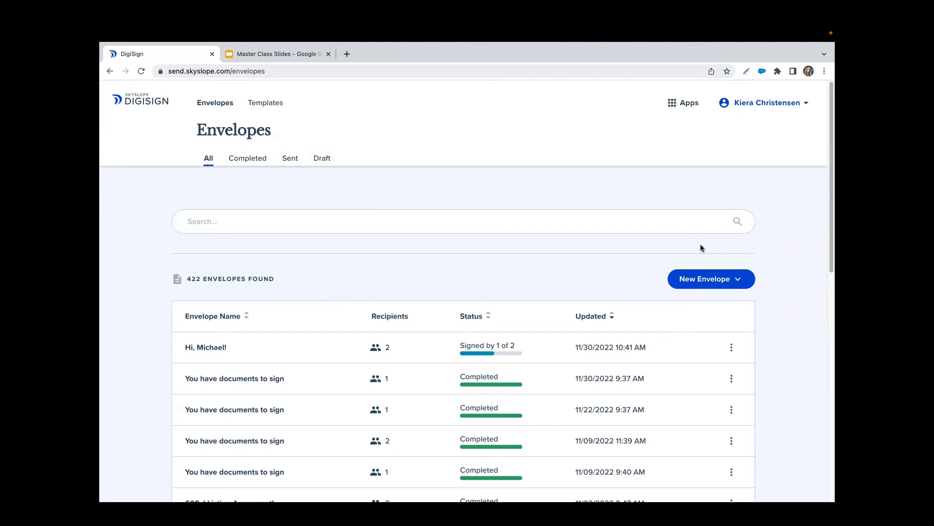
- Start a new envelope with no property and dismiss the apply-template tip
left_click(741, 283)
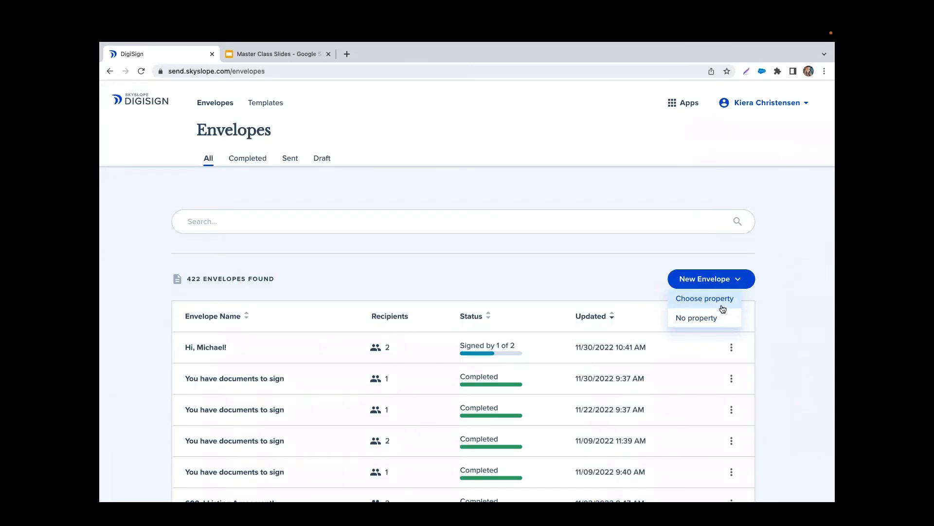
left_click(696, 319)
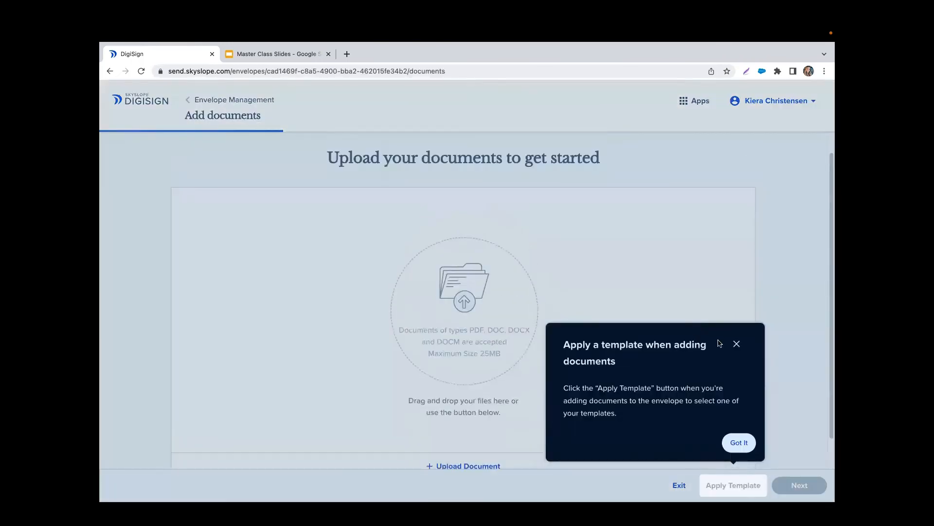
left_click(720, 343)
scroll(566, 308, "down", 2)
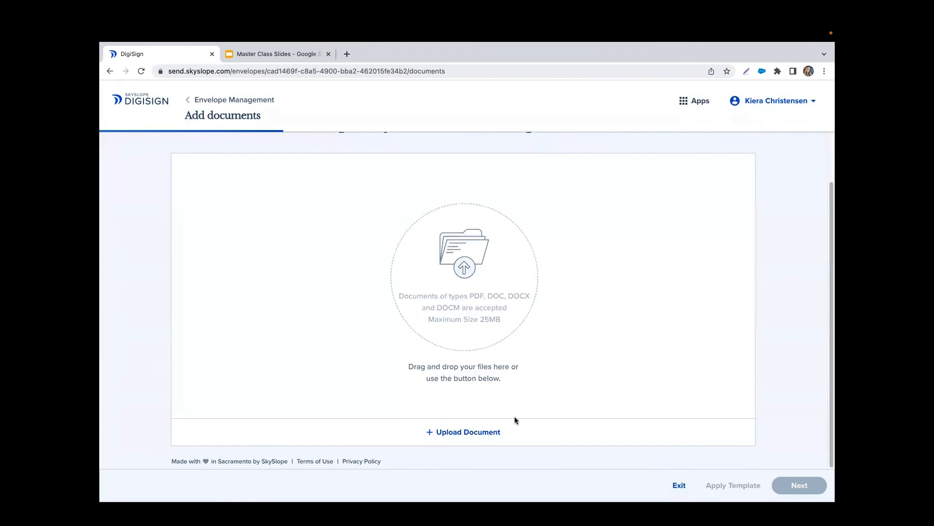
- Upload SAMPLE FORM-DEMO.pdf into the envelope and continue to recipients and signing order
left_click(479, 433)
scroll(418, 301, "down", 3)
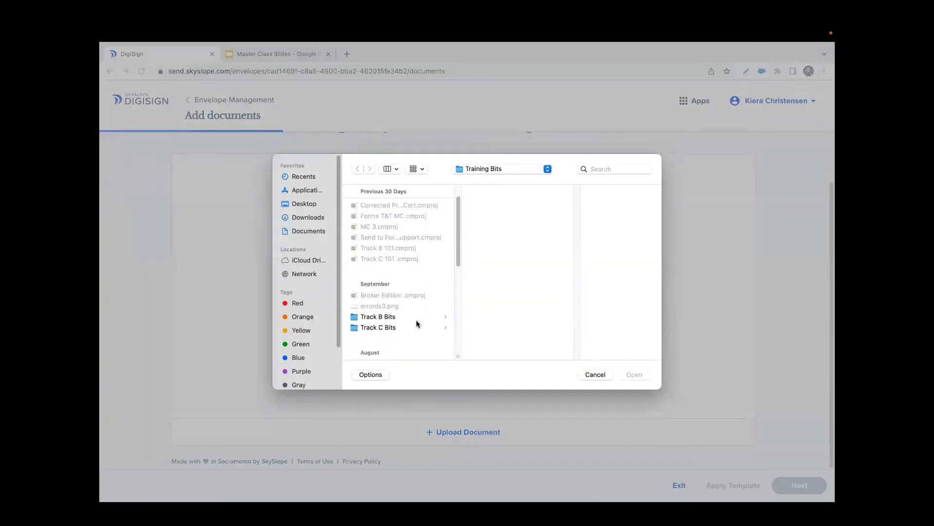
scroll(416, 321, "down", 10)
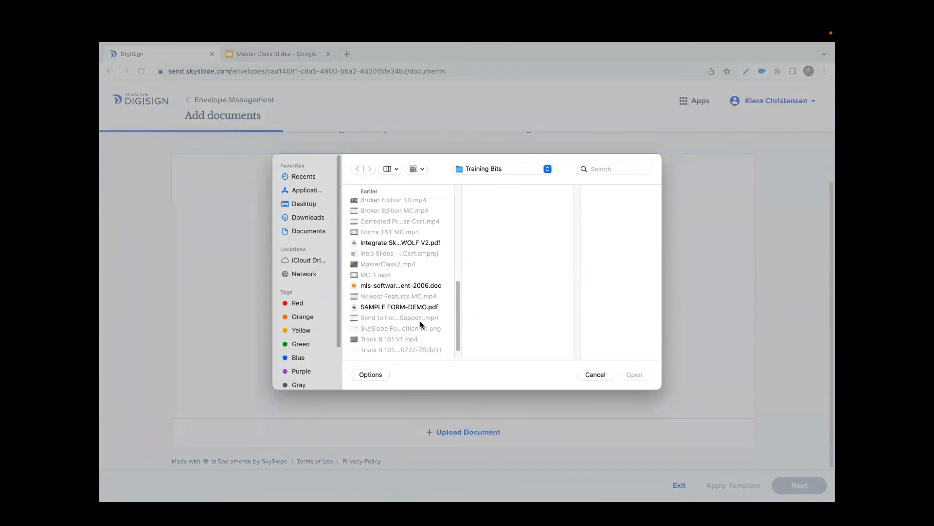
left_click(409, 307)
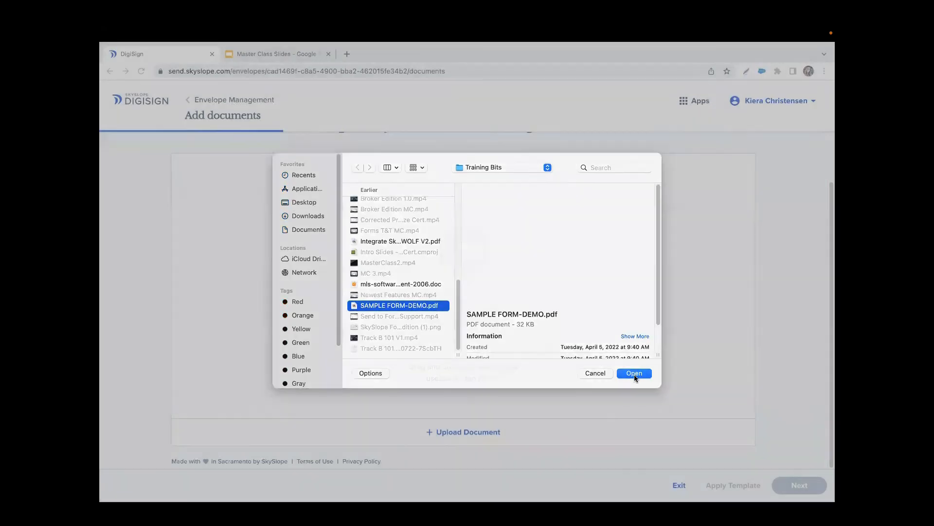
left_click(635, 375)
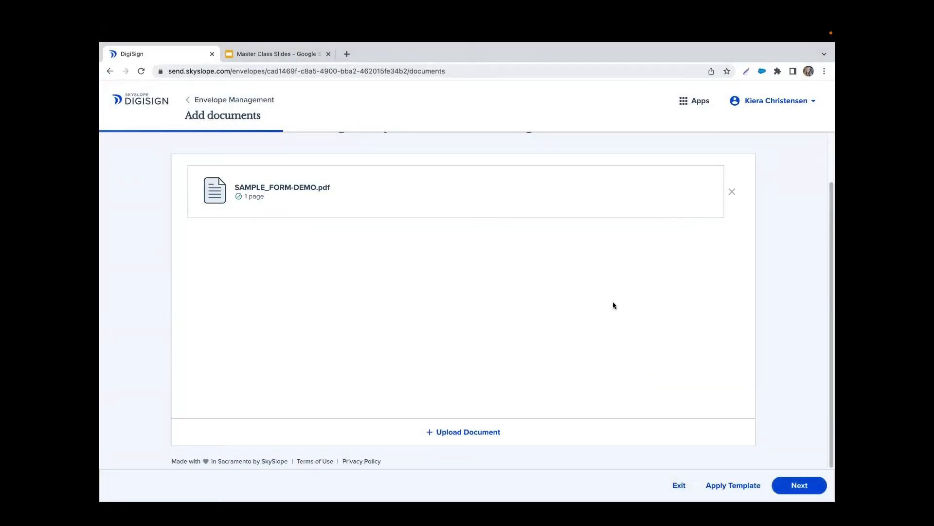
scroll(613, 302, "up", 2)
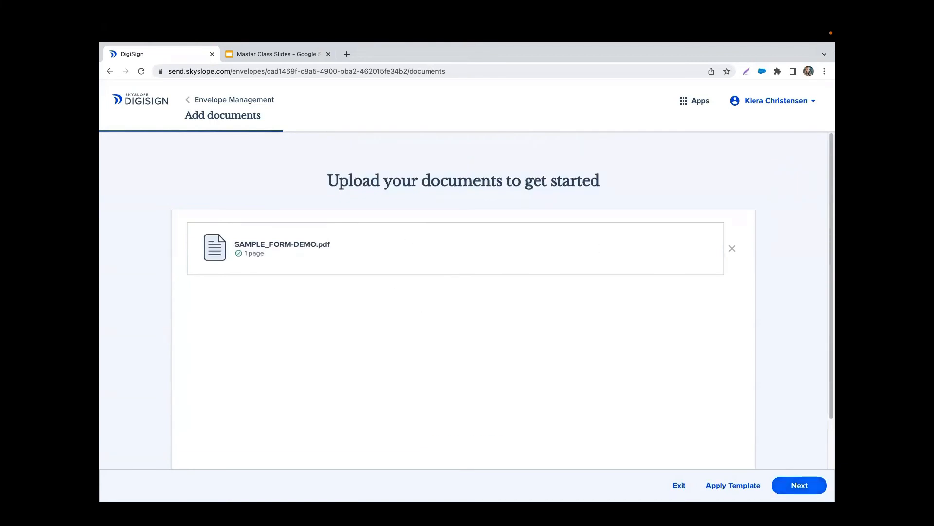
left_click(796, 486)
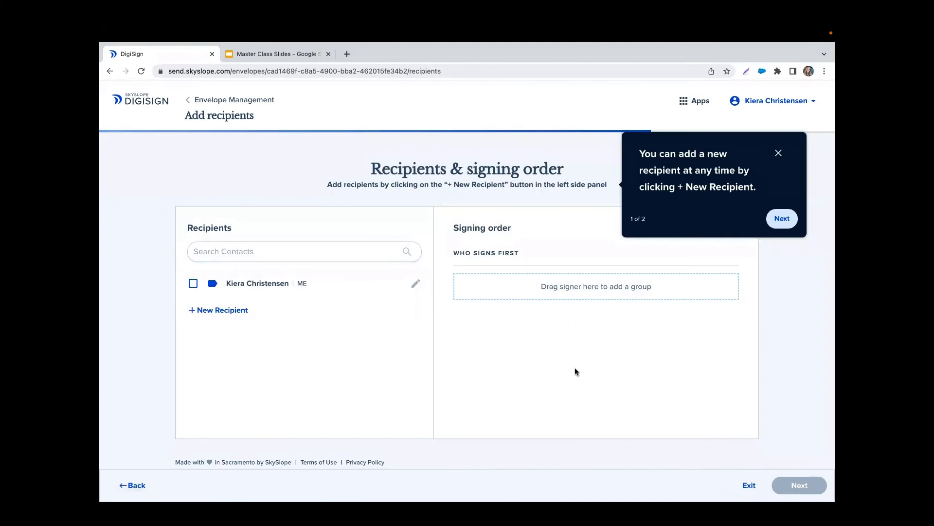
- Make the agent's own contact the envelope's only signer and proceed to field placement
left_click(779, 152)
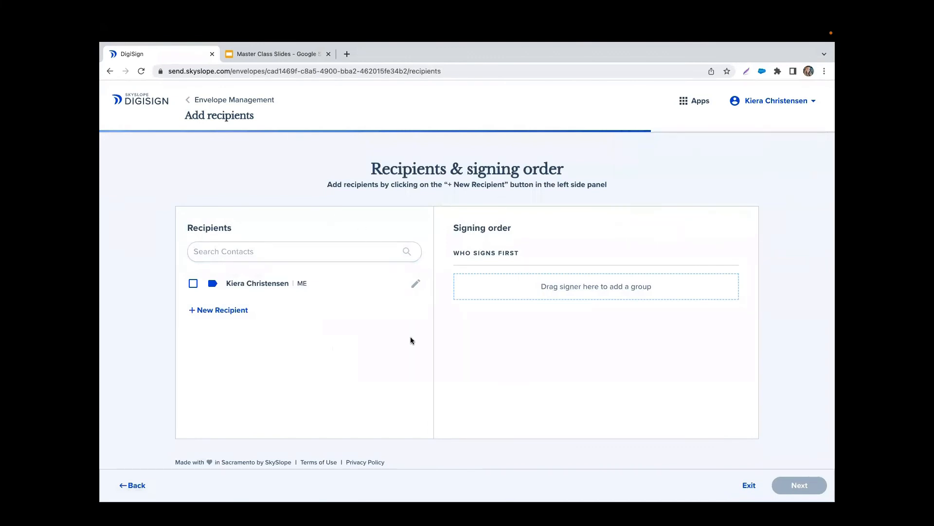
left_click(190, 286)
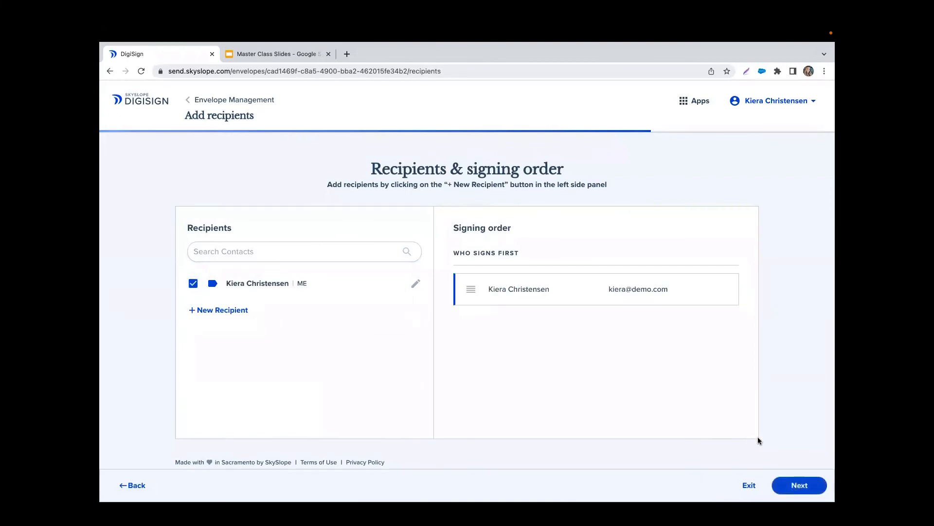
left_click(806, 486)
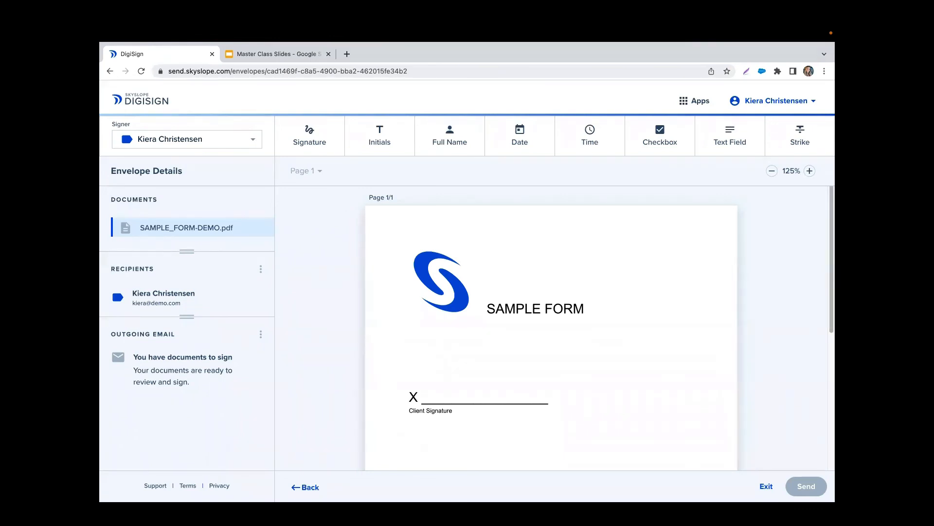
- Leave the envelope editor for the SKYSLOPE home dashboard via the Apps menu
left_click(699, 103)
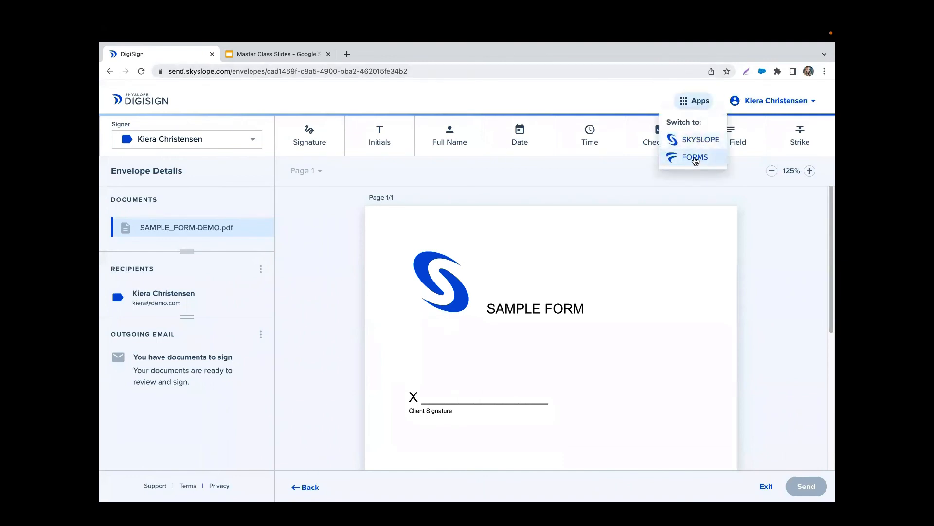
left_click(696, 141)
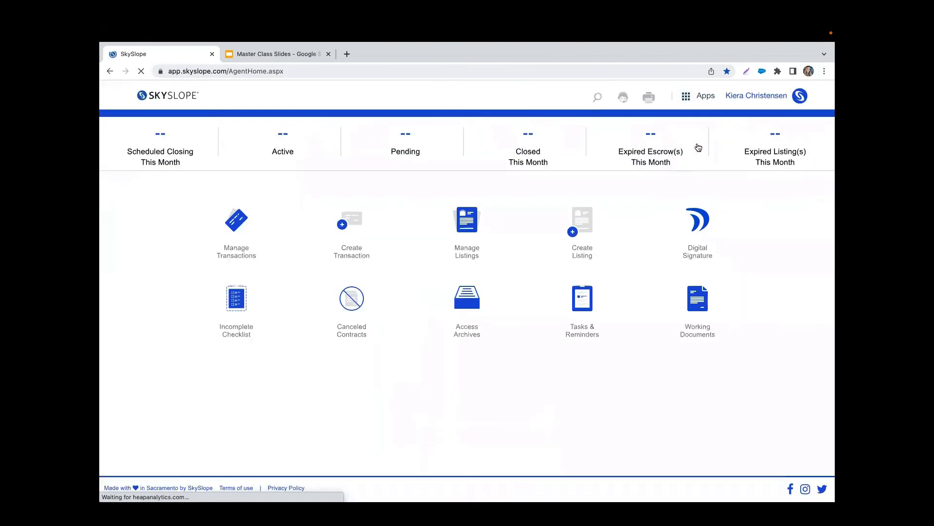
- Open SkySlope Support in a new tab and scroll down to the Browse by Product categories
left_click(623, 100)
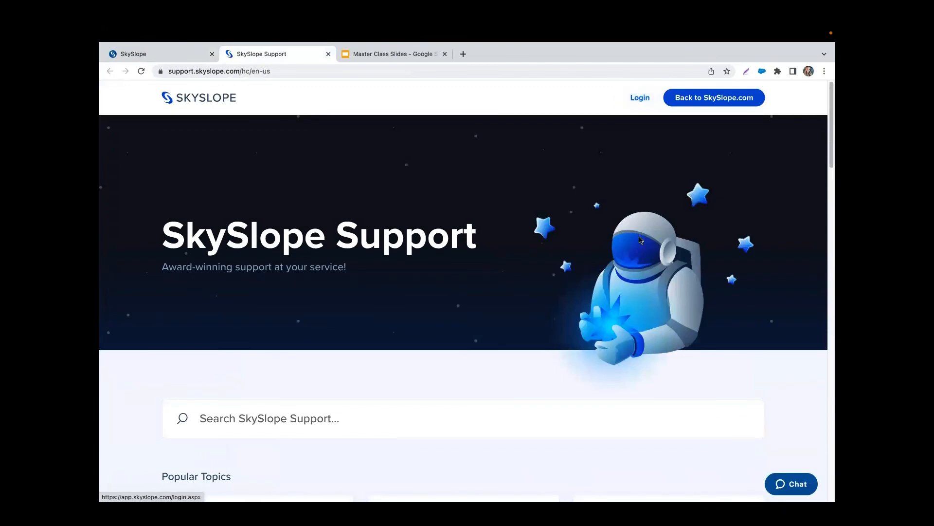
scroll(647, 237, "down", 6)
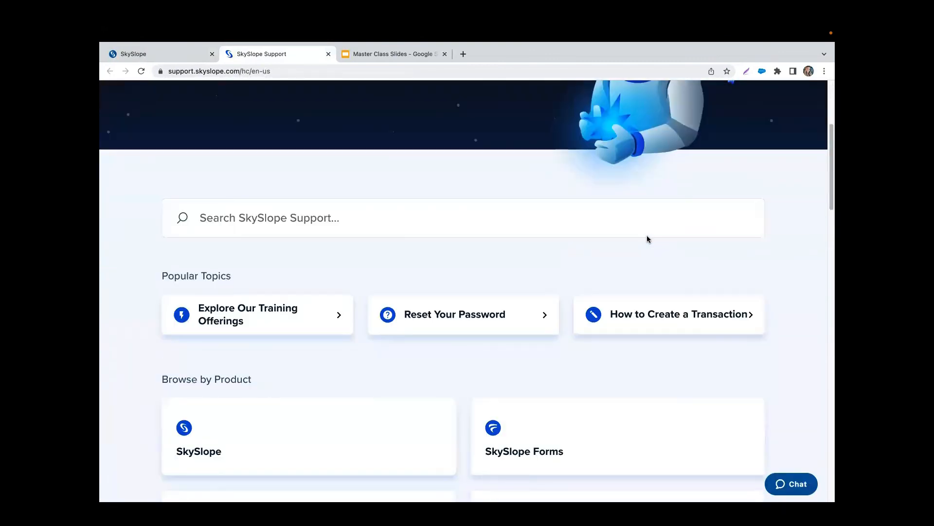
scroll(646, 239, "down", 2)
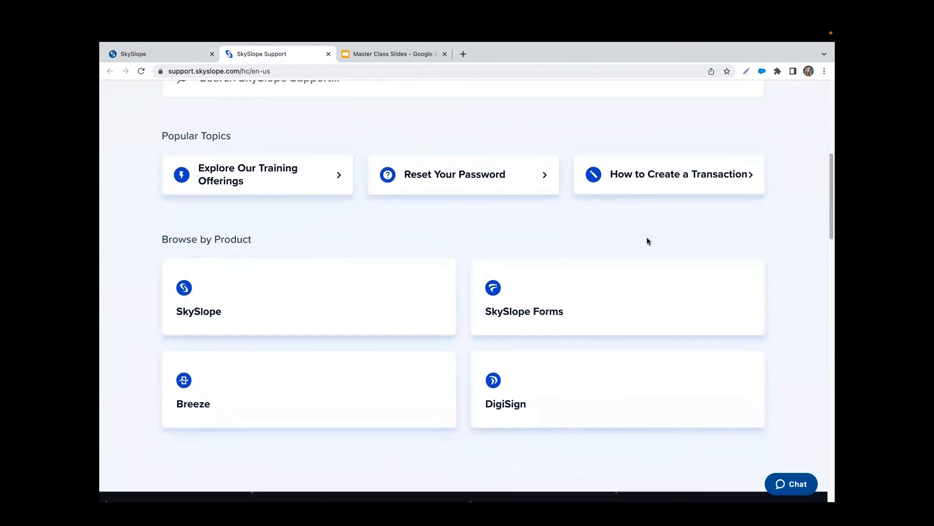